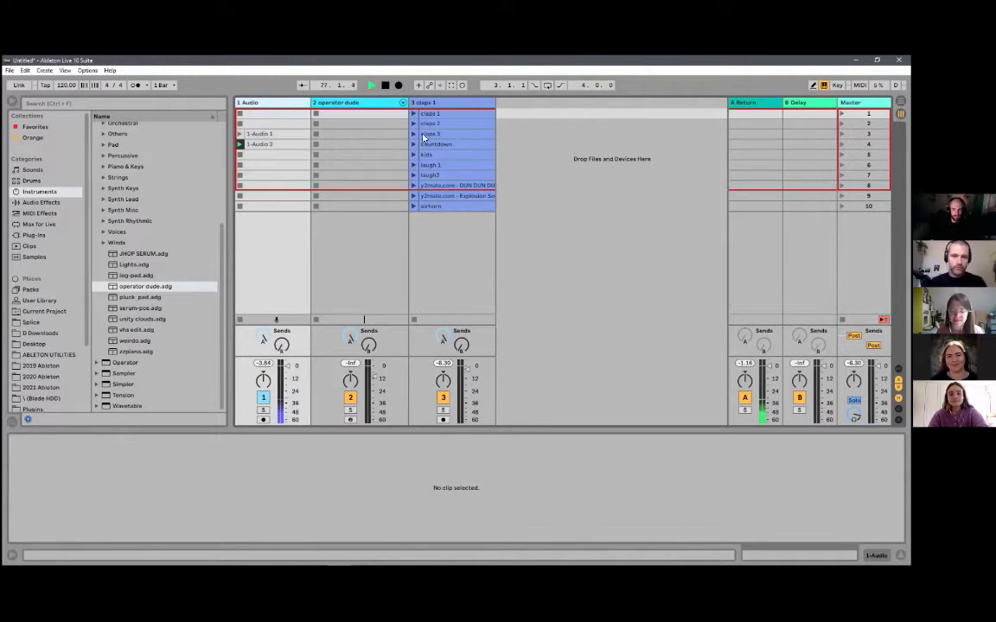
- Launch the airhorn clip in the claps 1 track
click(433, 207)
click(413, 206)
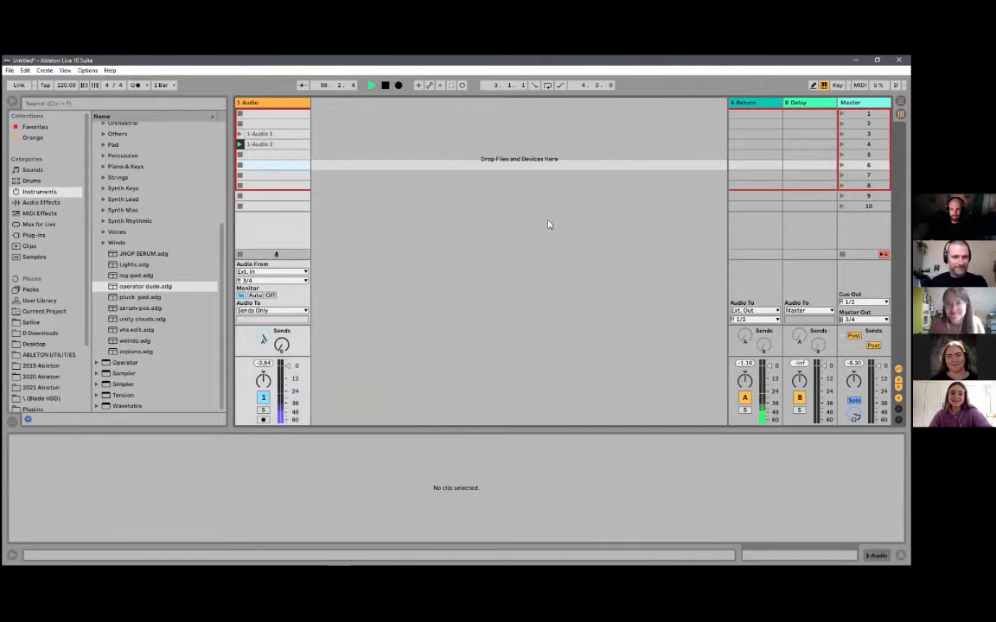
- Arm the Audio track, record a new clip into its fifth slot, and open that clip's waveform
click(263, 419)
click(241, 156)
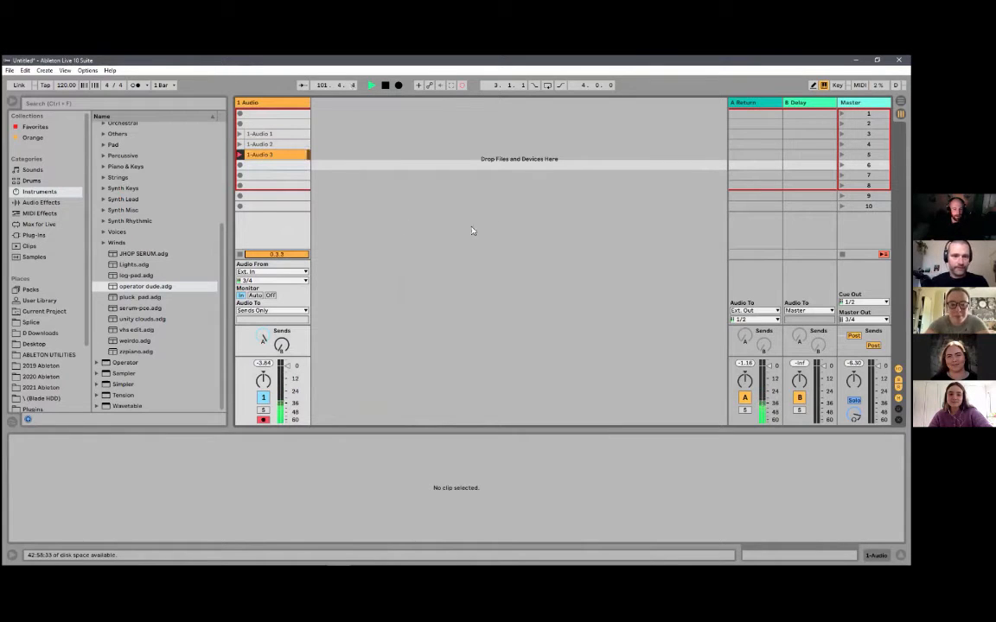
click(278, 156)
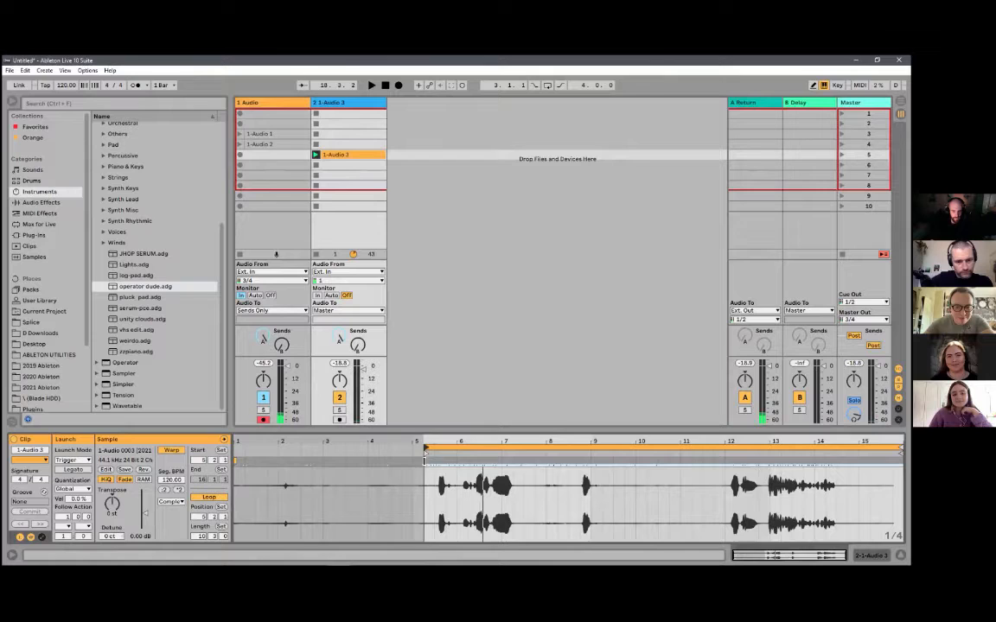
- Place the 1-Audio 3 recording on a second audio track, loop it from 5.3.1, and play it
mouse_move(427, 462)
mouse_down()
mouse_move(277, 461)
mouse_move(432, 462)
mouse_up()
click(334, 484)
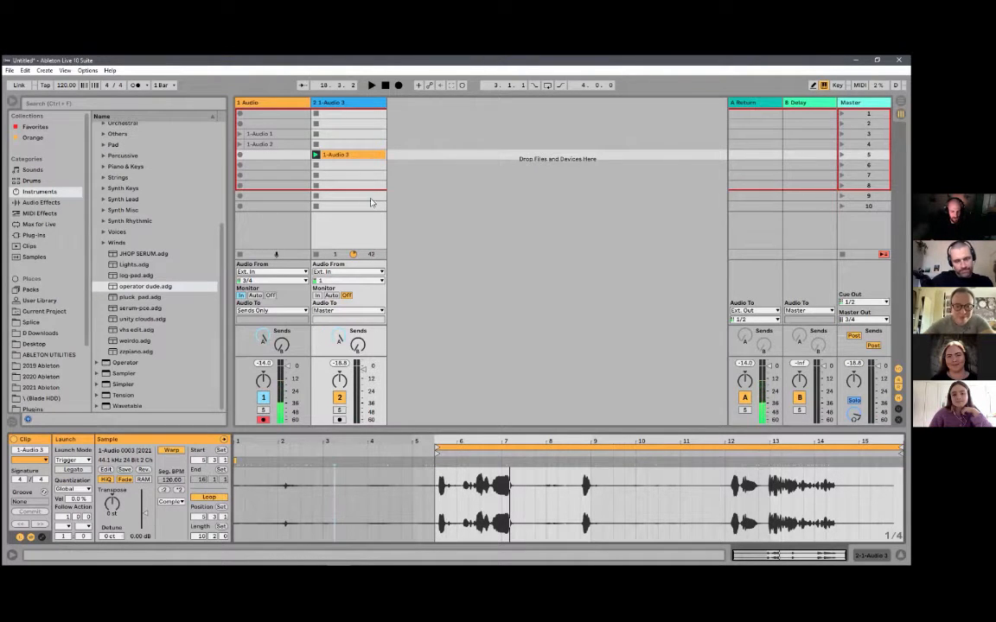
key(space)
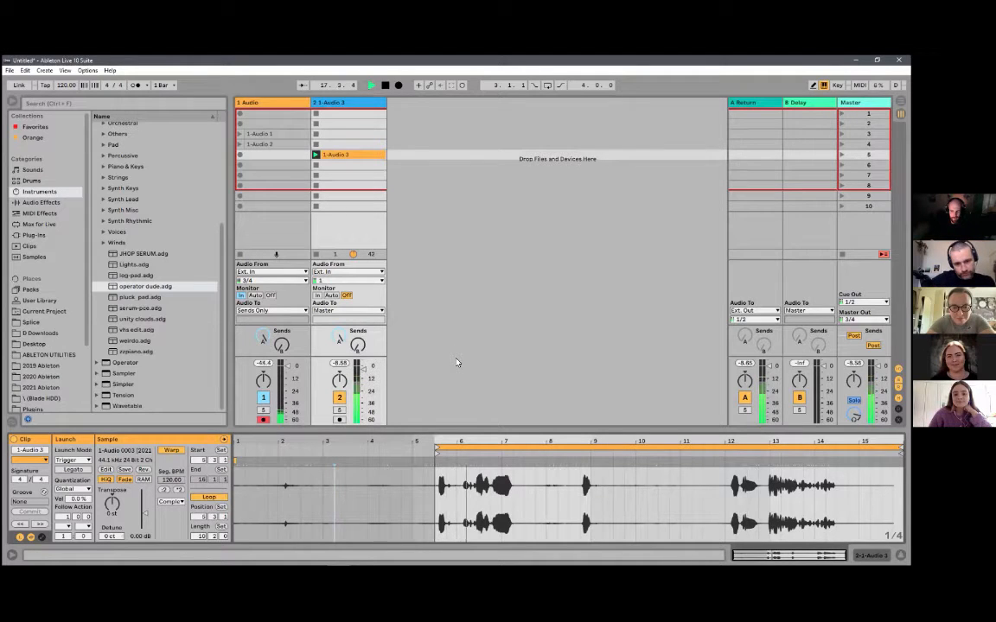
- Move the 1-Audio 3 clip's loop start to 12.1.3 with a length of 3.3.2 and play the shortened loop
drag(466, 449, 723, 456)
key(space)
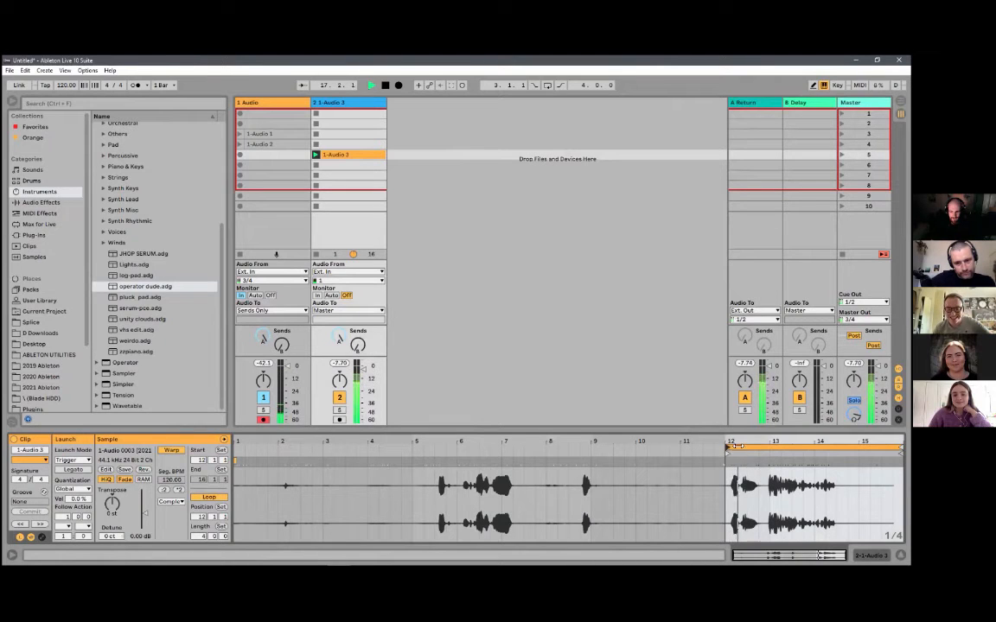
drag(735, 446, 543, 452)
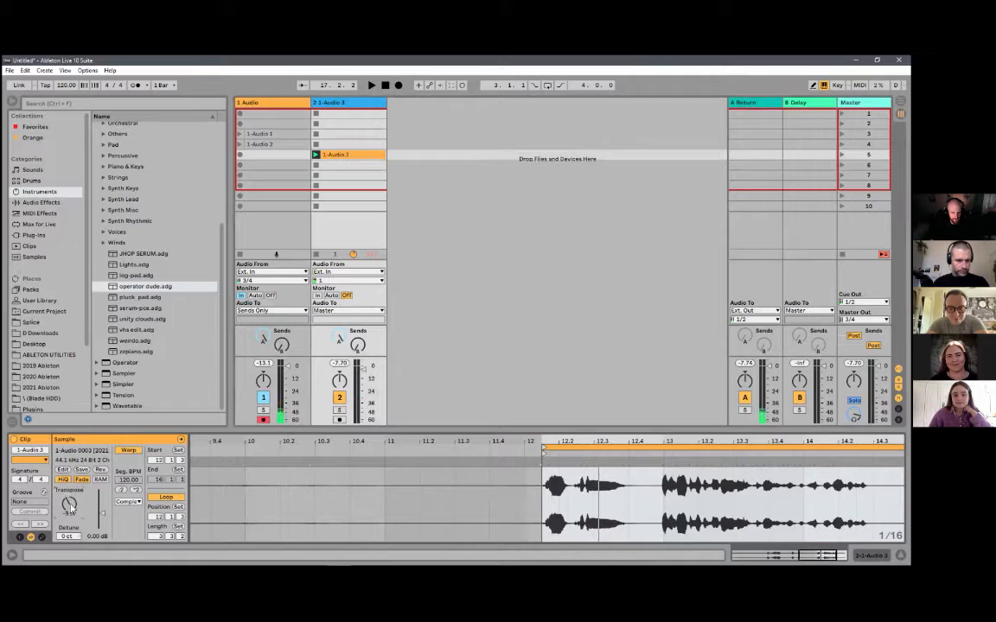
- Transpose the 1-Audio 3 clip to -11 st, audition it, and adjust the transposition further while replaying
key(space)
mouse_move(78, 508)
mouse_down()
mouse_move(78, 525)
mouse_move(69, 501)
mouse_up()
key(space)
key(space)
key(space)
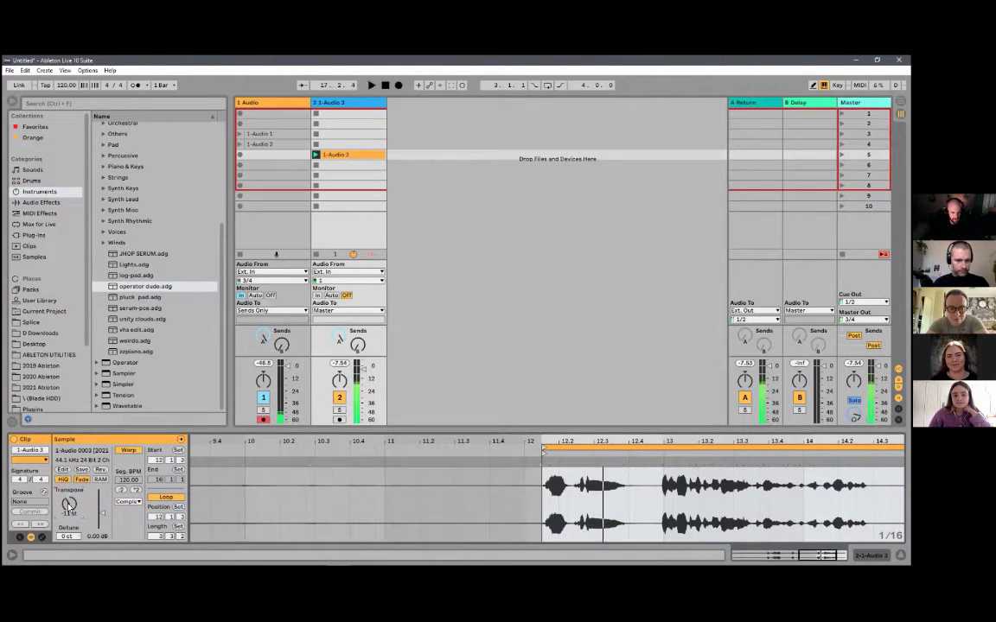
key(space)
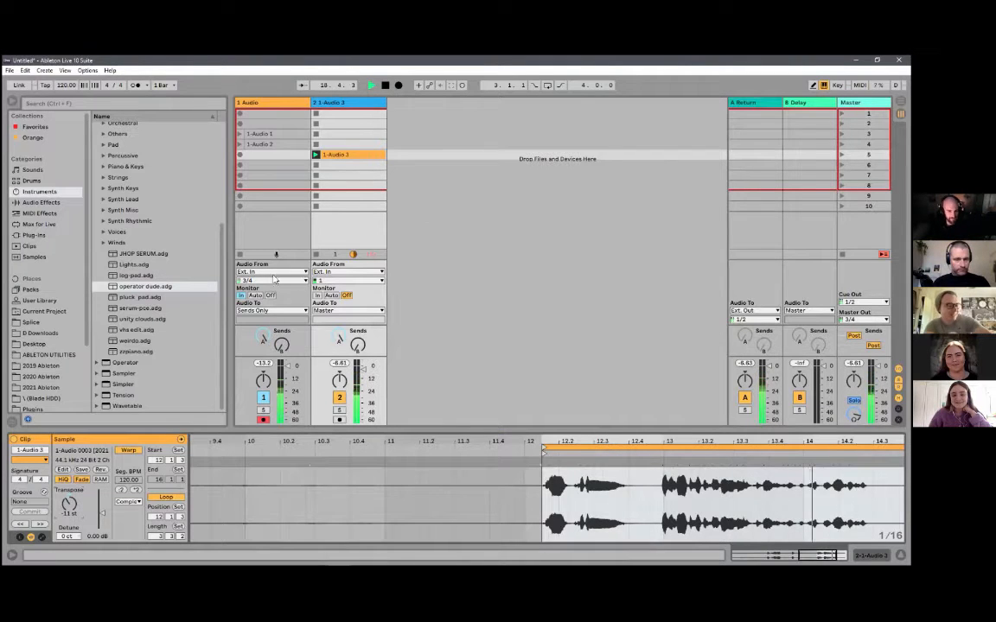
key(space)
drag(69, 505, 68, 499)
key(space)
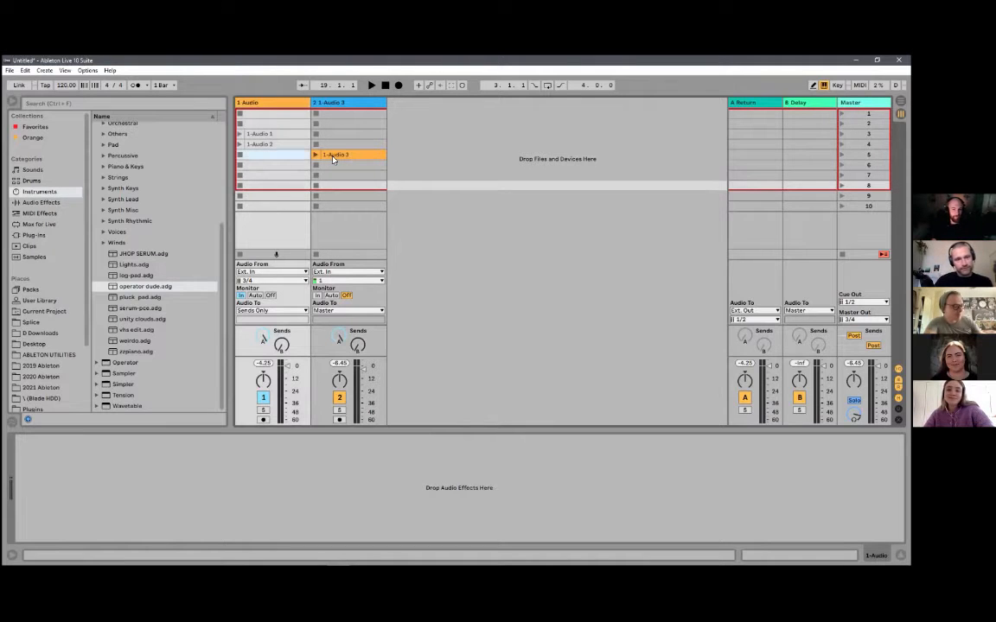
- Delete the 1-Audio 3 clip and record a new take into the fifth slot of the armed Audio track
click(333, 156)
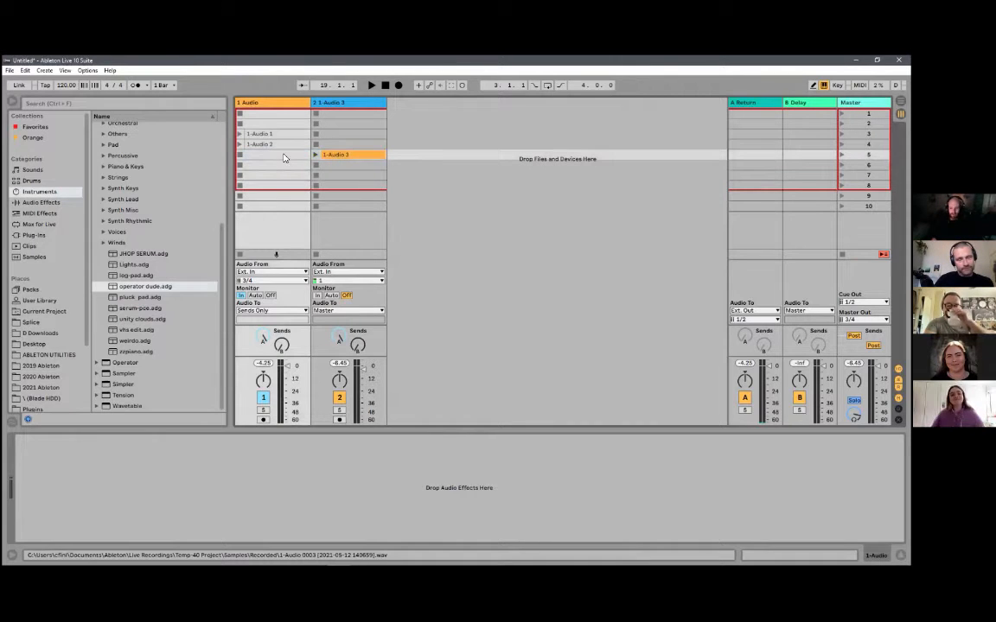
key(Delete)
click(263, 419)
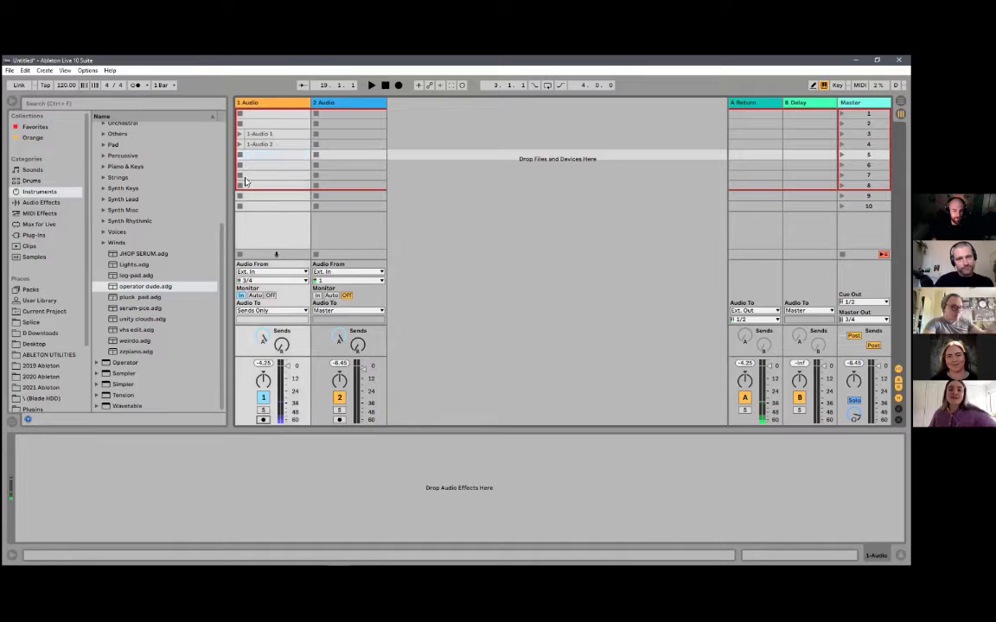
key(Return)
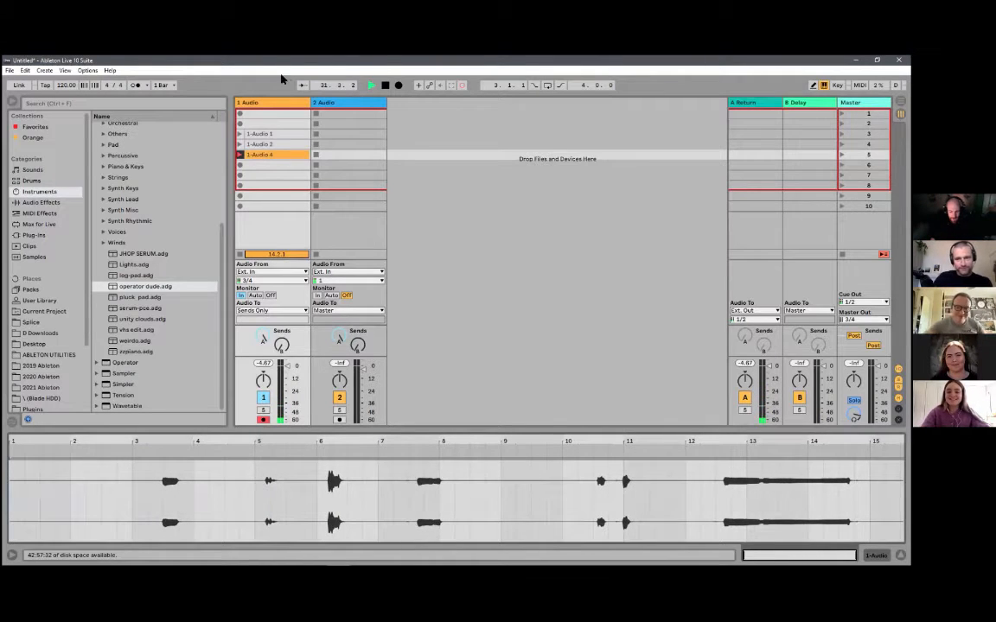
key(space)
- Move the new take to the second track and load it into Simpler on a new MIDI track, starting at the final sustained sound
drag(262, 160, 341, 156)
key(ctrl+shift+t)
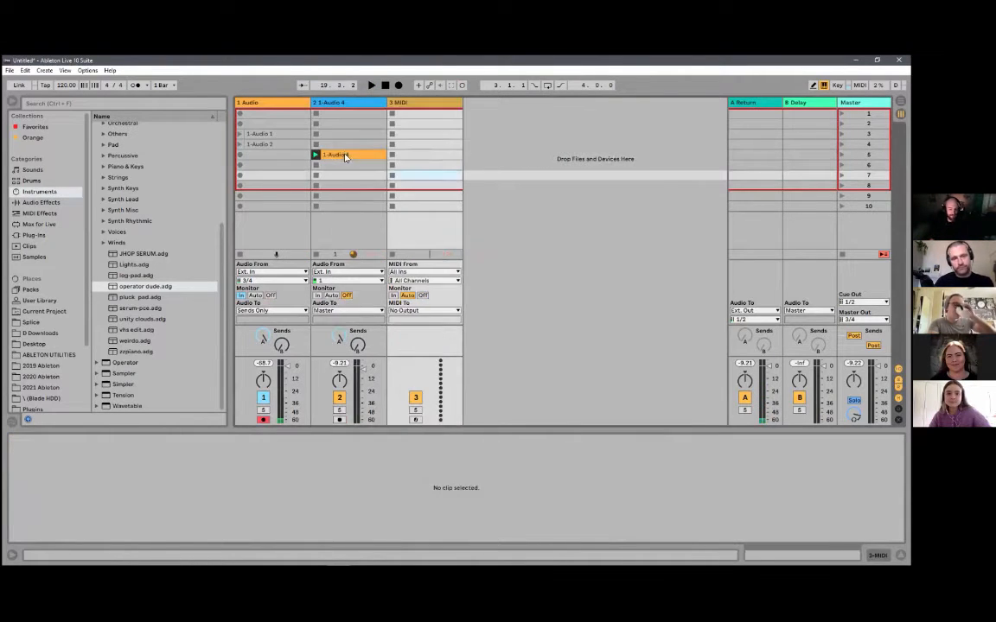
drag(354, 547, 358, 498)
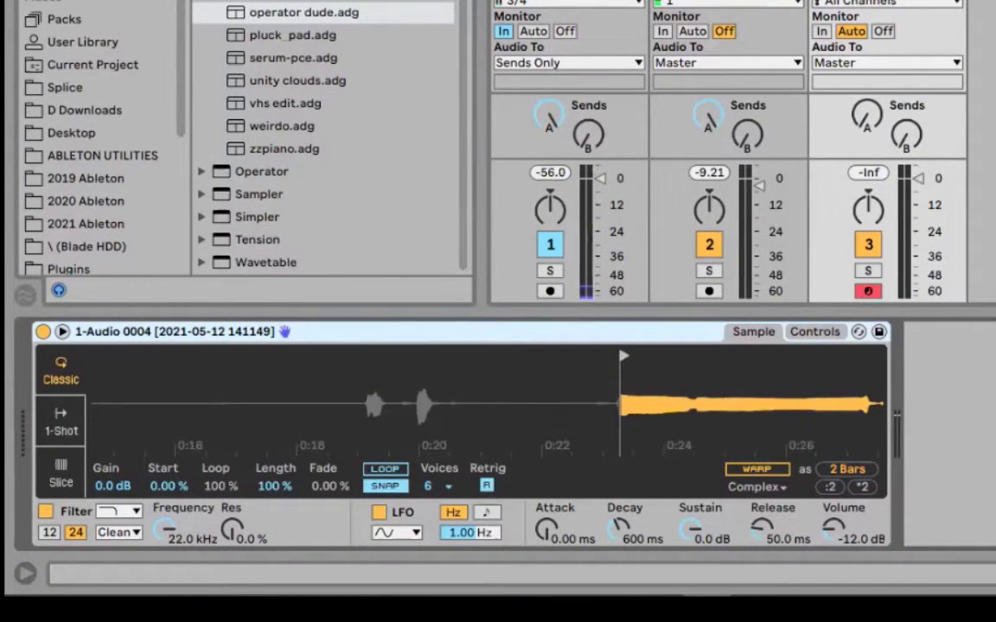
- Set the Simpler track's send A to 0.0 dB and raise Simpler's volume to -0.57 dB
click(868, 121)
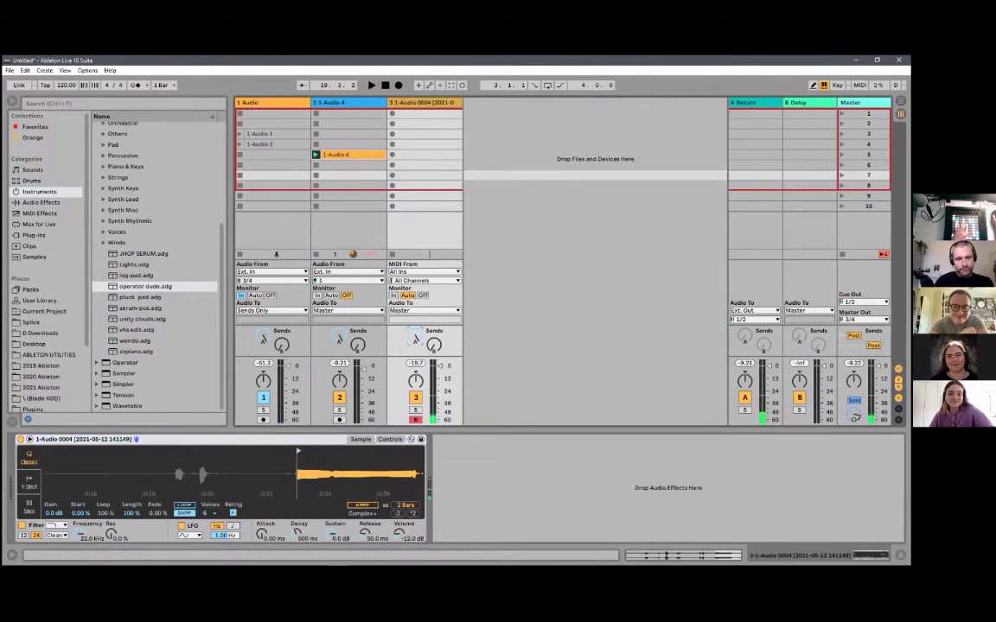
mouse_move(397, 533)
mouse_down()
mouse_move(396, 502)
mouse_move(397, 546)
mouse_up()
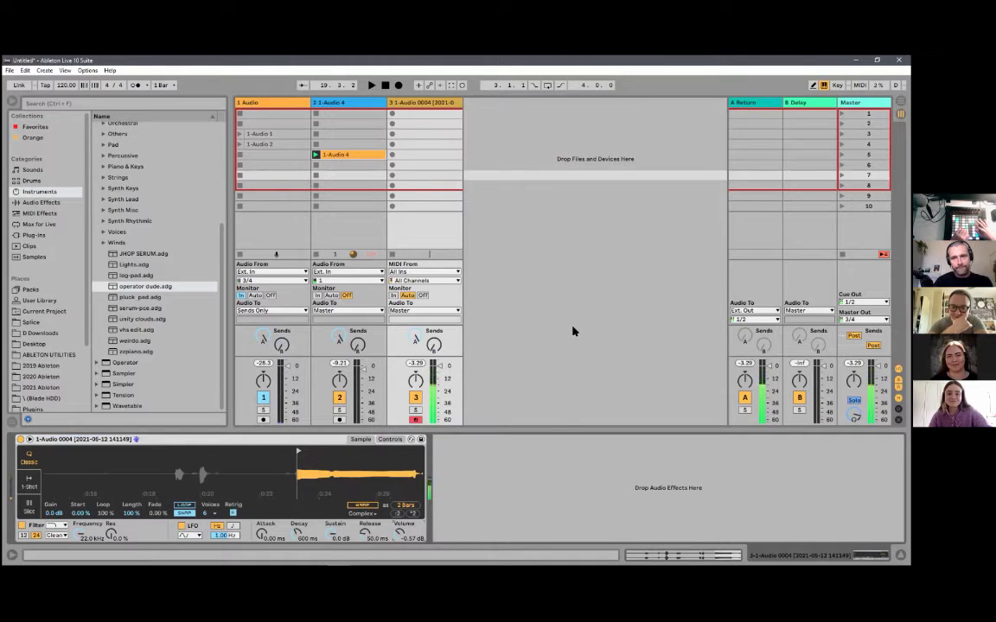
- Find Reverb among the audio effects and add it after Simpler on the third track
click(220, 292)
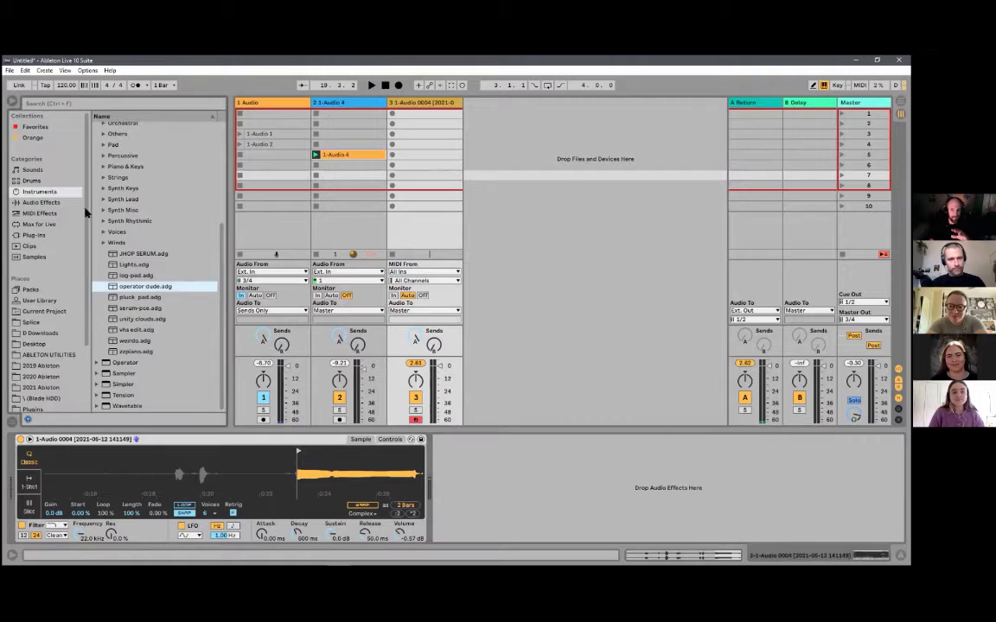
click(34, 203)
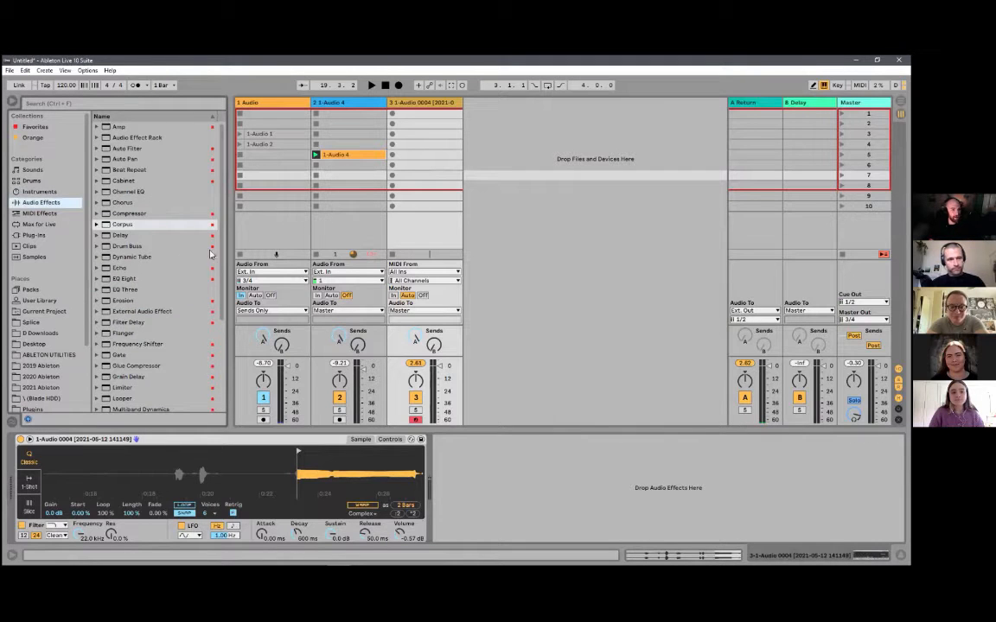
scroll(216, 285, down, 2)
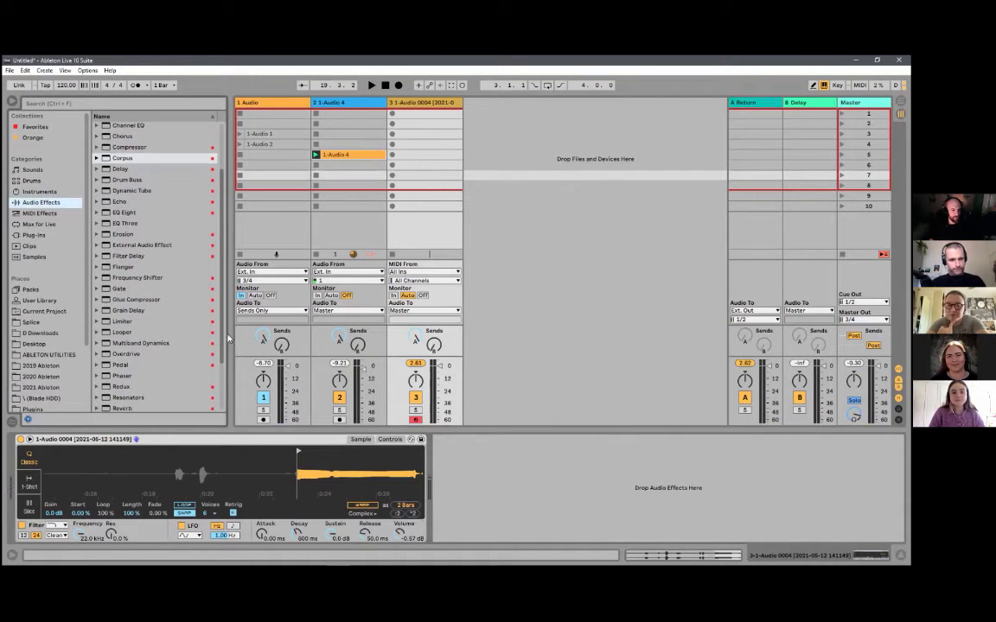
scroll(160, 363, down, 3)
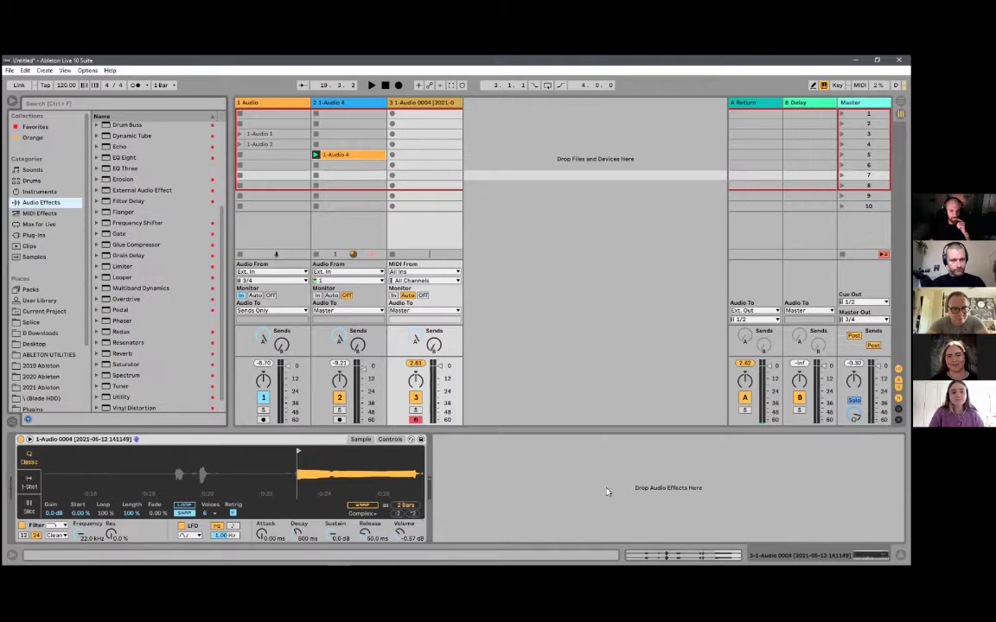
drag(122, 353, 707, 538)
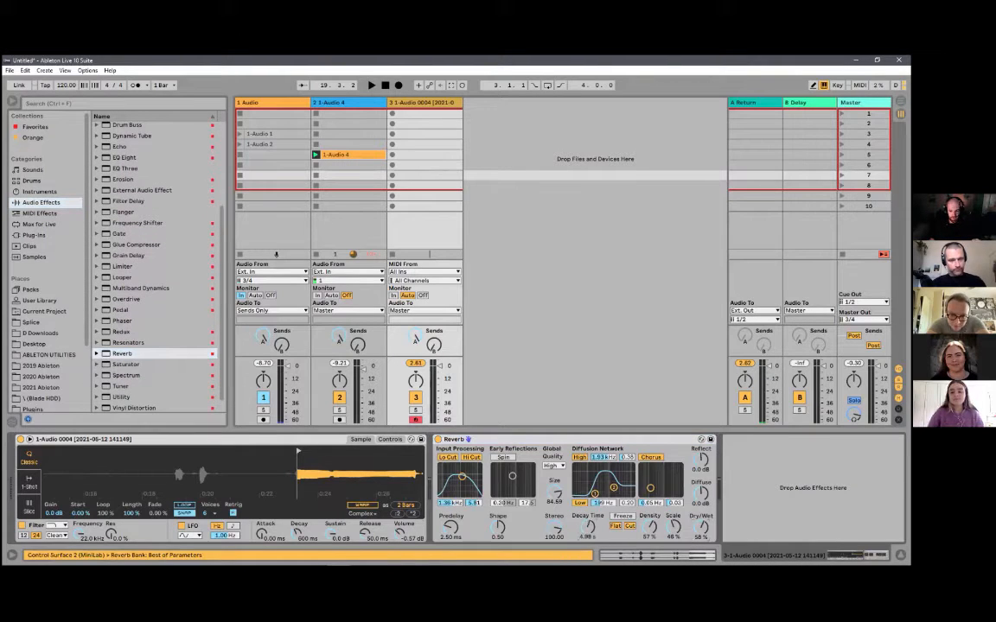
- Set the Reverb's decay time to 10.3 s and dry/wet to 43%, and Simpler's release to 1.49 s
drag(589, 527, 589, 515)
drag(702, 528, 702, 540)
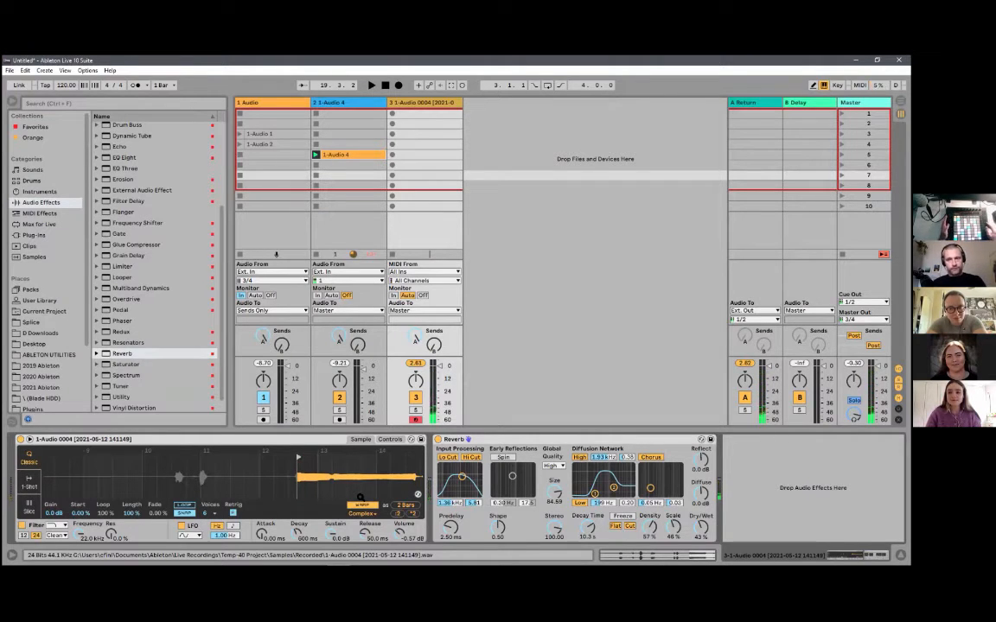
drag(365, 534, 364, 515)
mouse_move(292, 556)
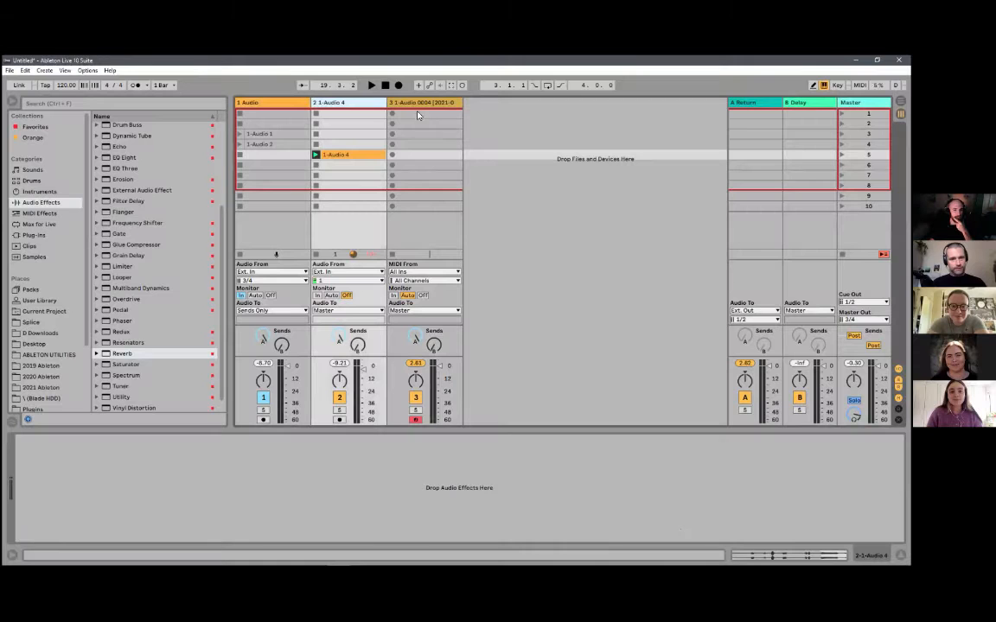
- Clear the 1-Audio 4 clip from the second track
click(426, 144)
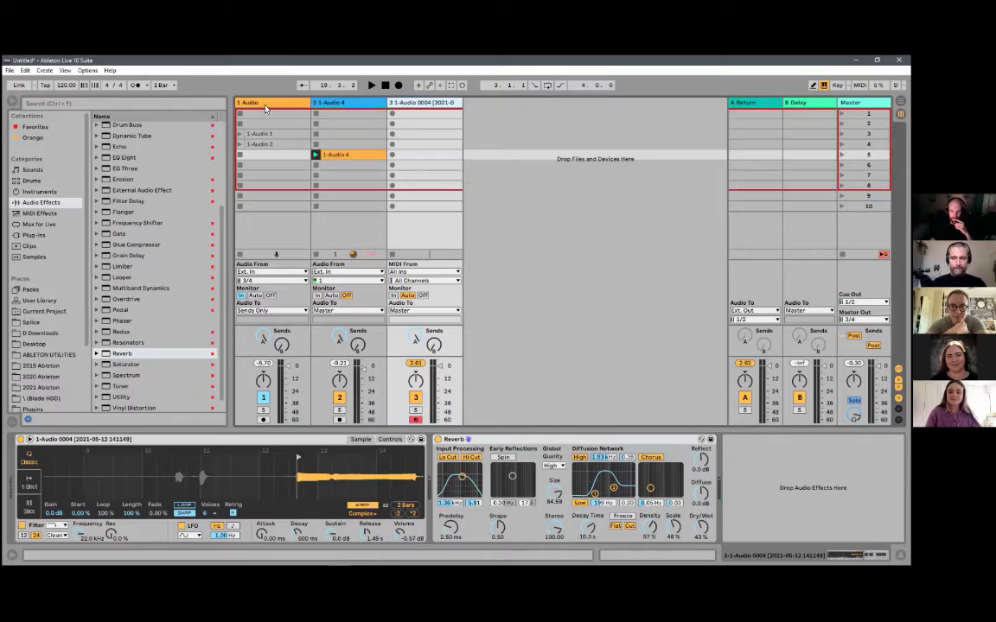
click(350, 157)
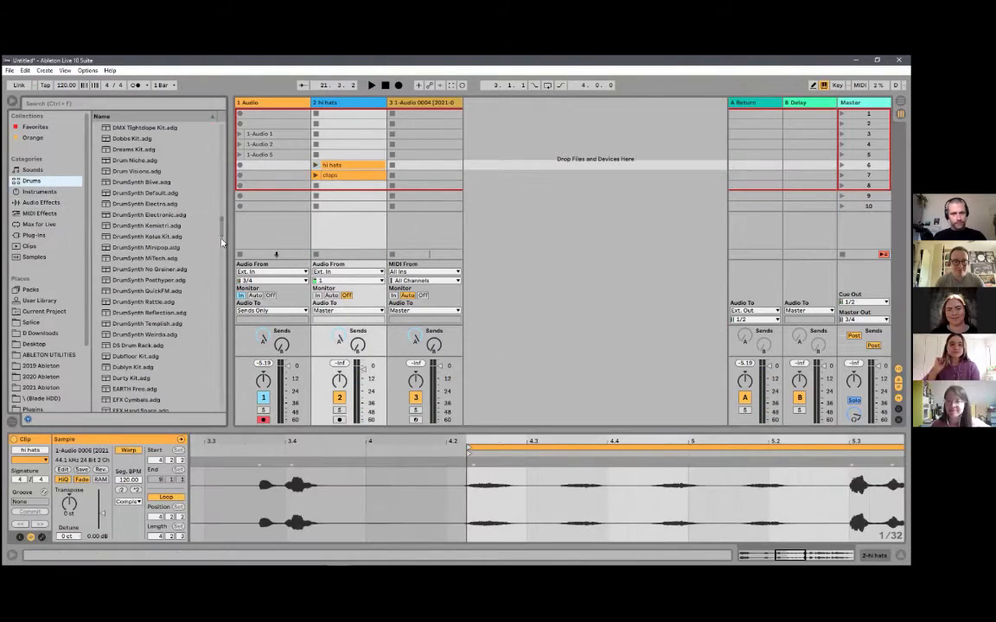
- Search the library for "earth" and load the EARTH Free.adg drum rack onto a new track
scroll(196, 178, up, 15)
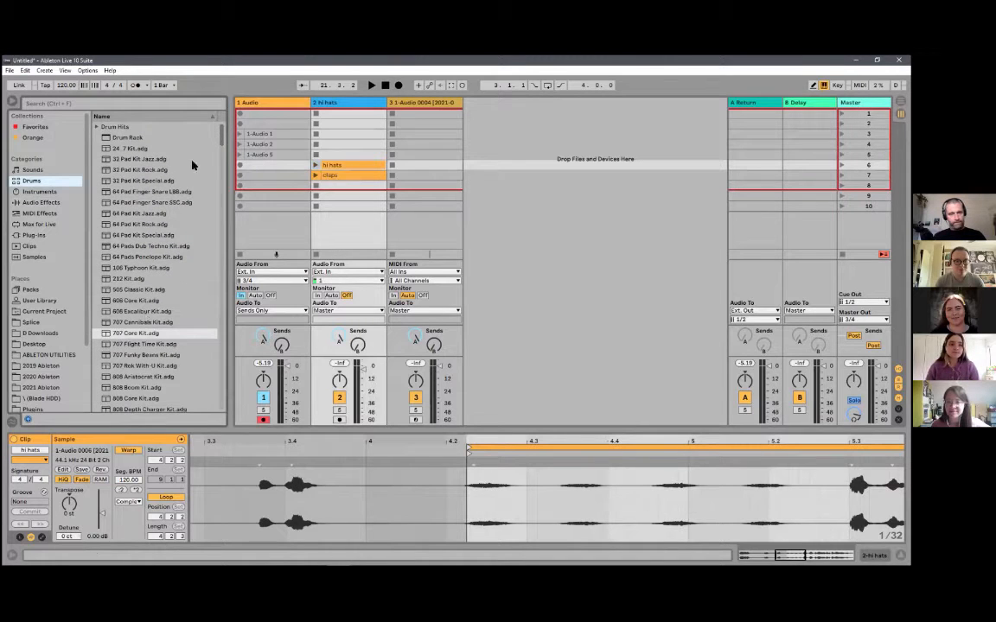
scroll(197, 155, down, 10)
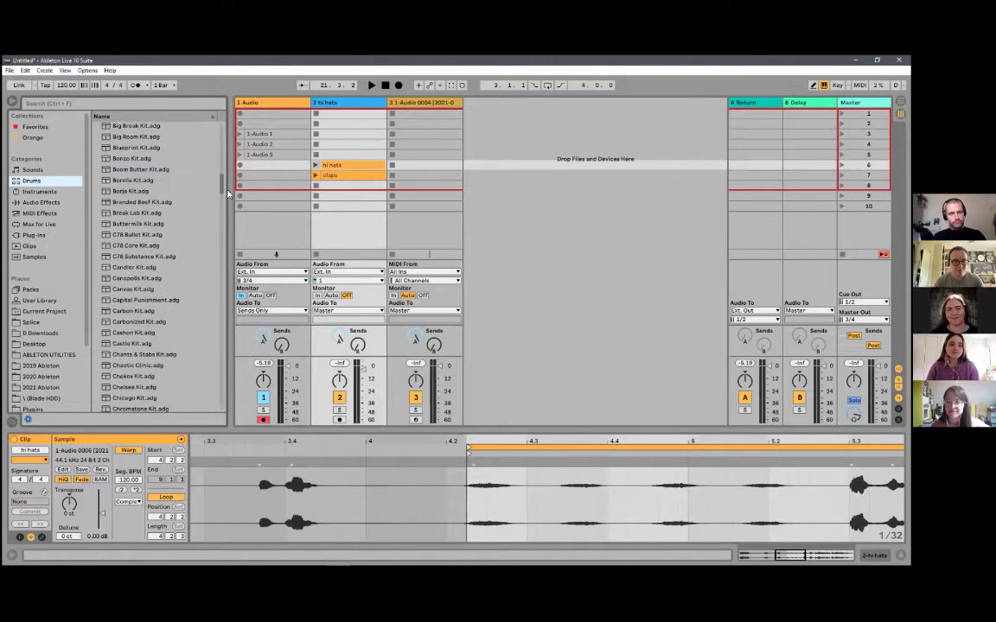
key(ctrl+f)
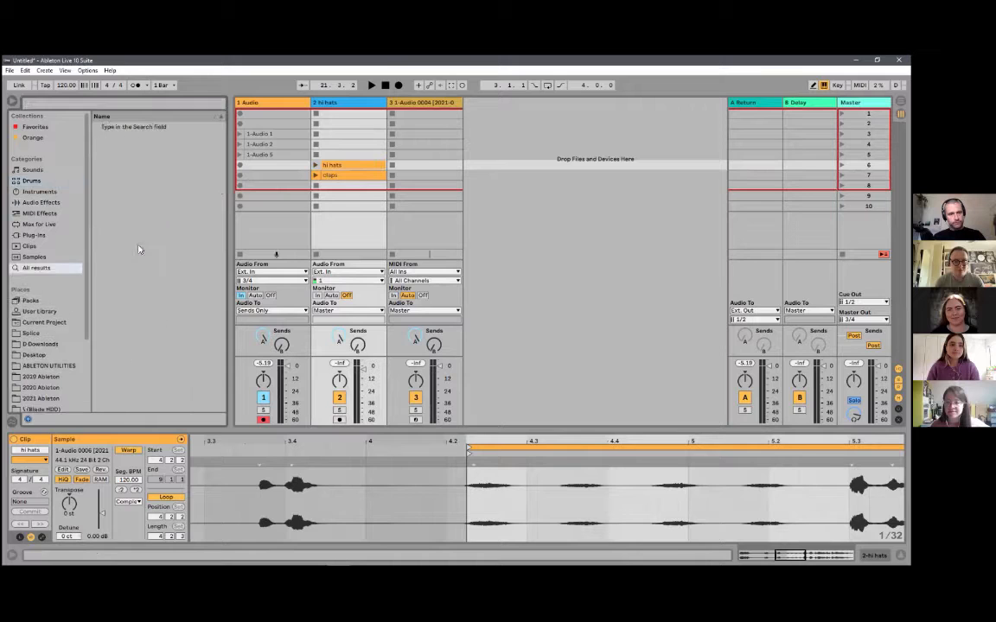
text(earth)
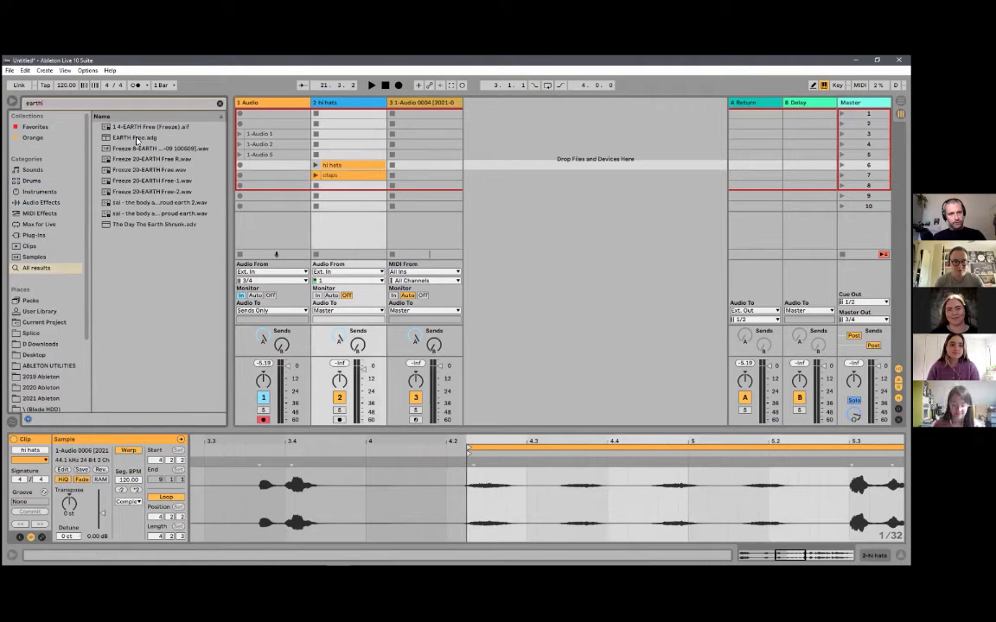
click(136, 138)
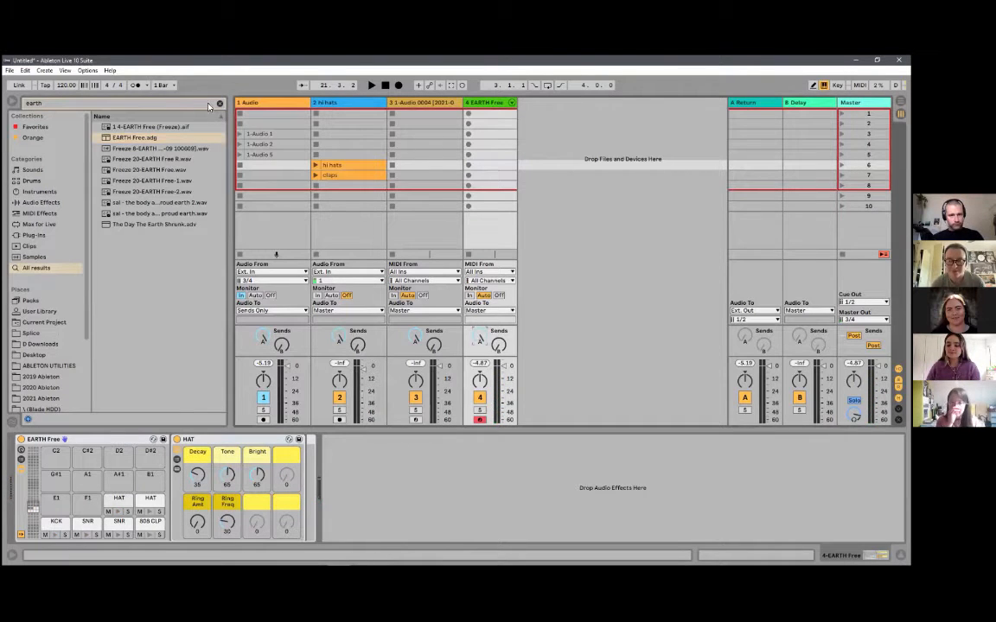
- Move the hi hats clip to the fifth slot and load its recording into the A#1 pad of the EARTH Free rack
drag(359, 166, 152, 381)
click(338, 178)
click(487, 103)
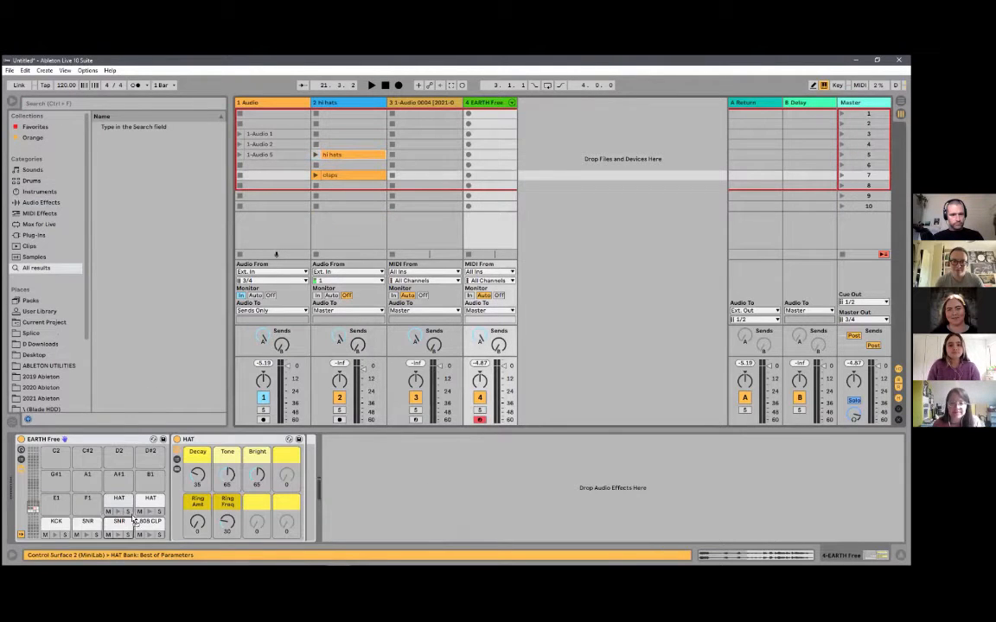
drag(119, 485, 118, 478)
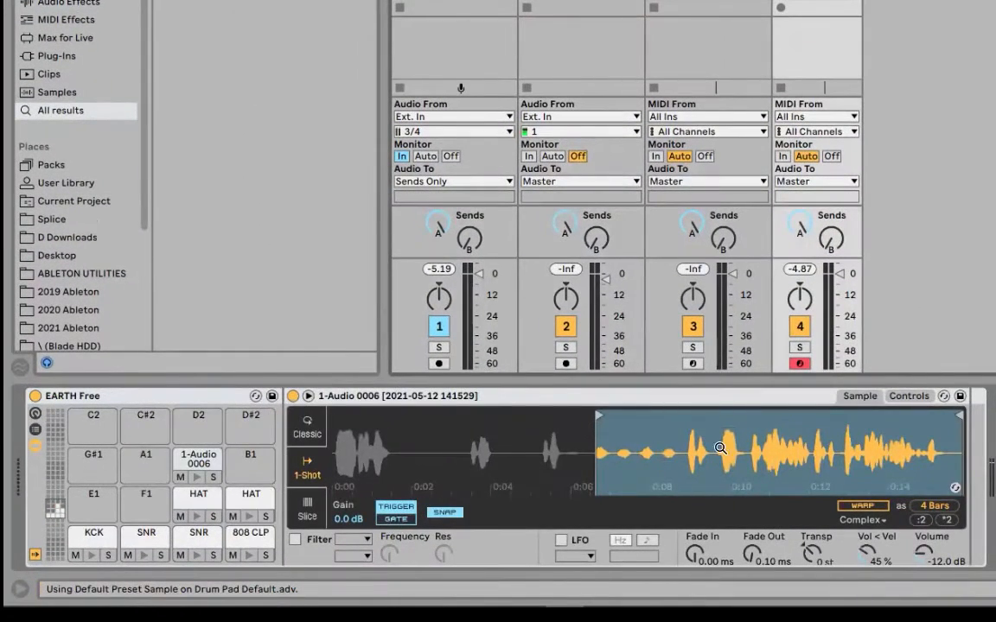
- Trim the A#1 pad's sample to the single hi-hat hit just before 0:07, one beat long
drag(605, 444, 624, 463)
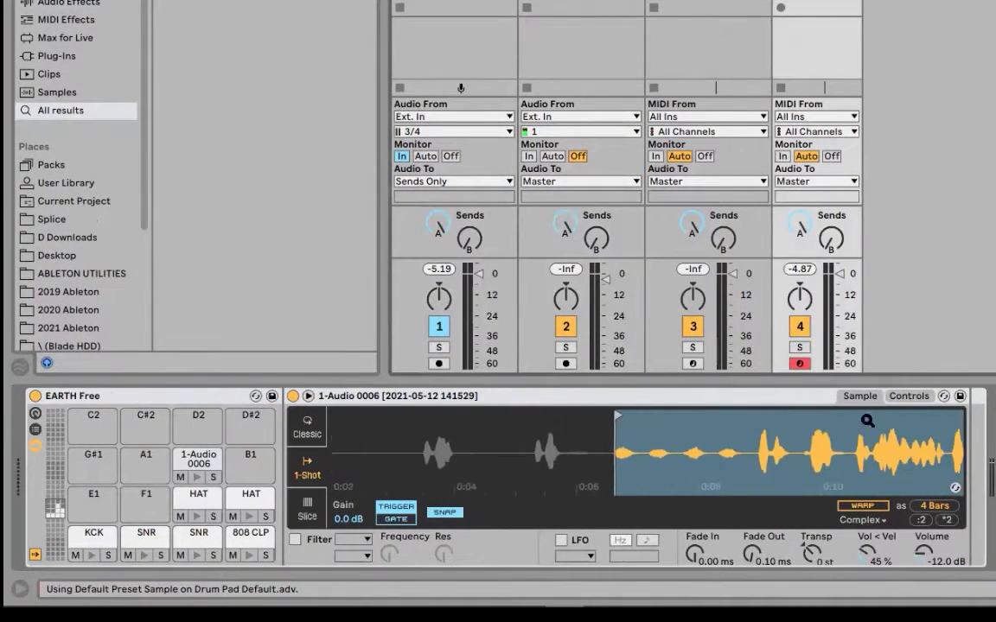
mouse_move(938, 422)
mouse_down()
mouse_move(864, 436)
mouse_move(778, 389)
mouse_move(782, 375)
mouse_up()
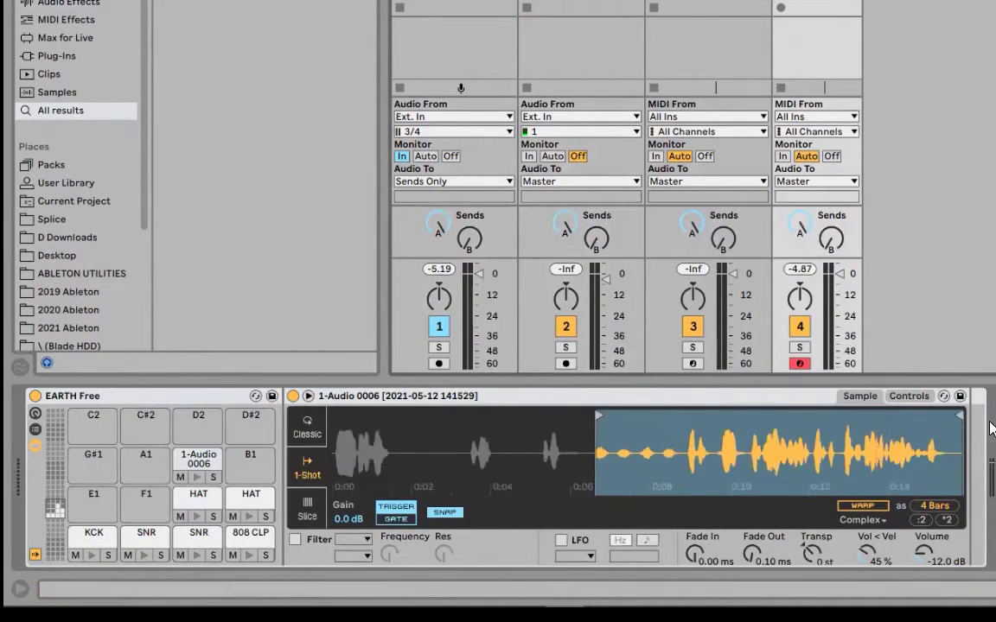
mouse_move(965, 420)
mouse_down()
mouse_move(605, 414)
mouse_move(676, 414)
mouse_up()
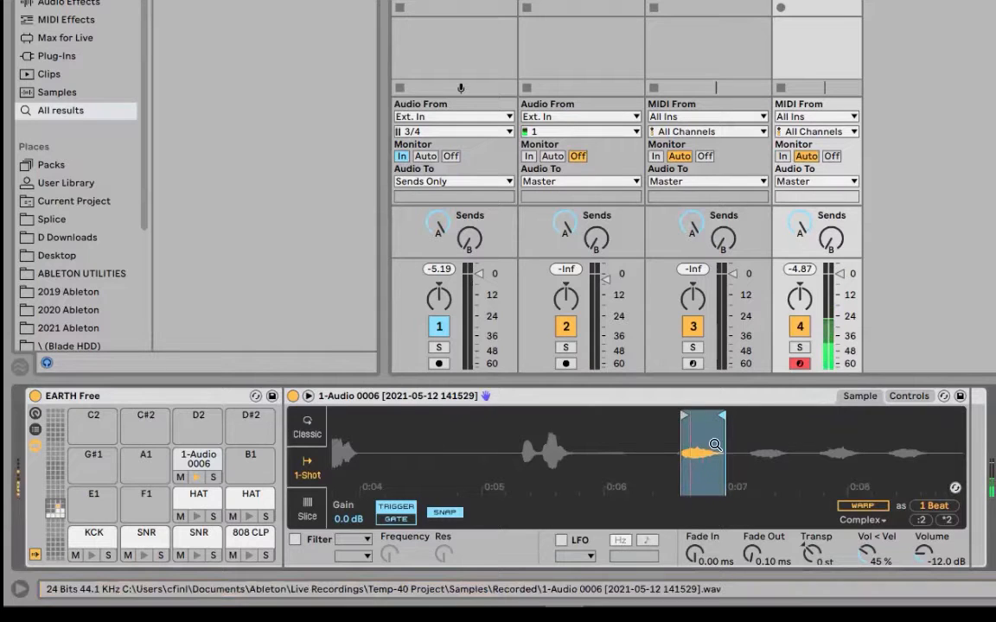
- Tighten the end of the A#1 pad's hi-hat and trim the D2 pad's 1-Audio 0007 sample from just before 0:05 to about 0:06
mouse_move(707, 442)
mouse_down()
mouse_move(692, 425)
mouse_move(635, 418)
mouse_move(659, 421)
mouse_up()
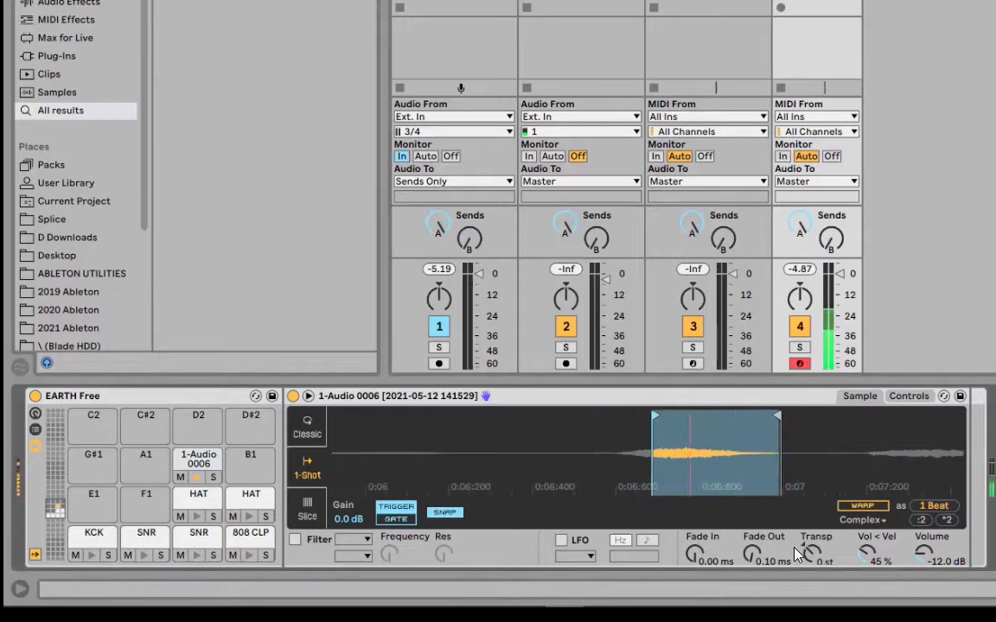
drag(776, 428, 739, 424)
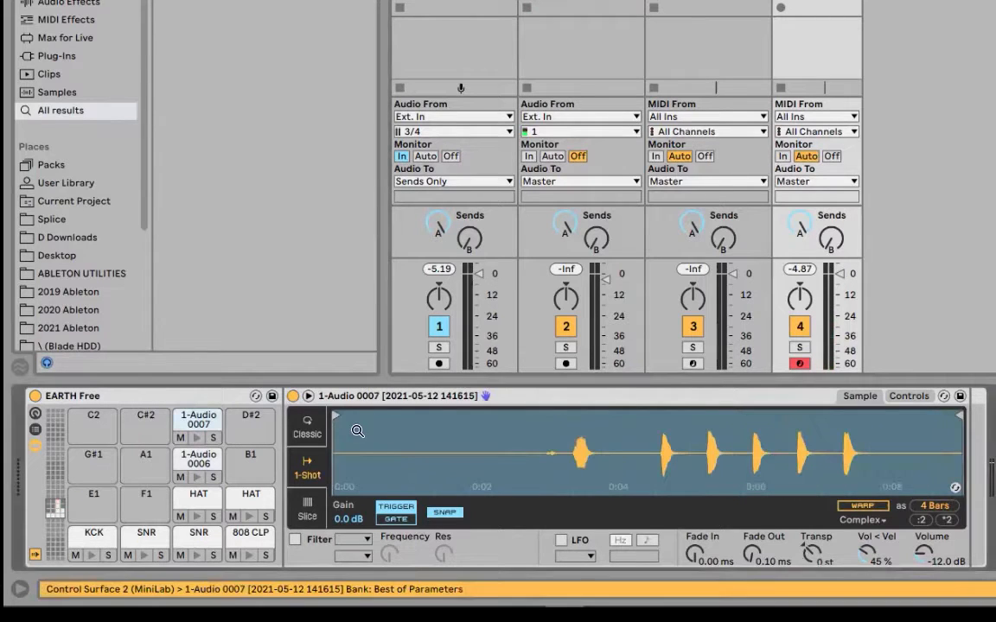
drag(342, 415, 664, 416)
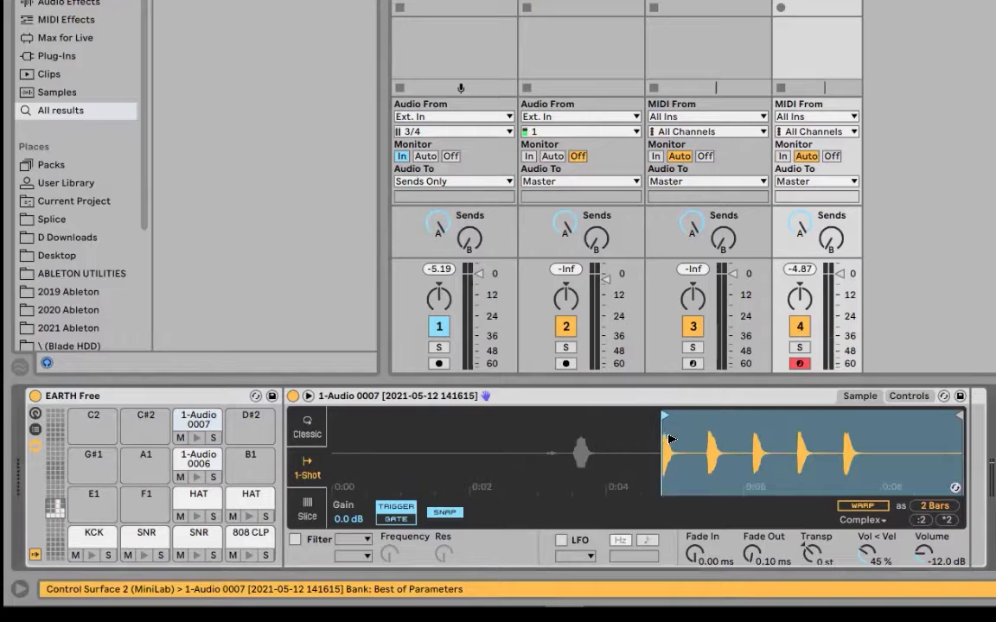
mouse_move(960, 432)
mouse_down()
mouse_move(676, 437)
mouse_move(777, 439)
mouse_move(745, 437)
mouse_up()
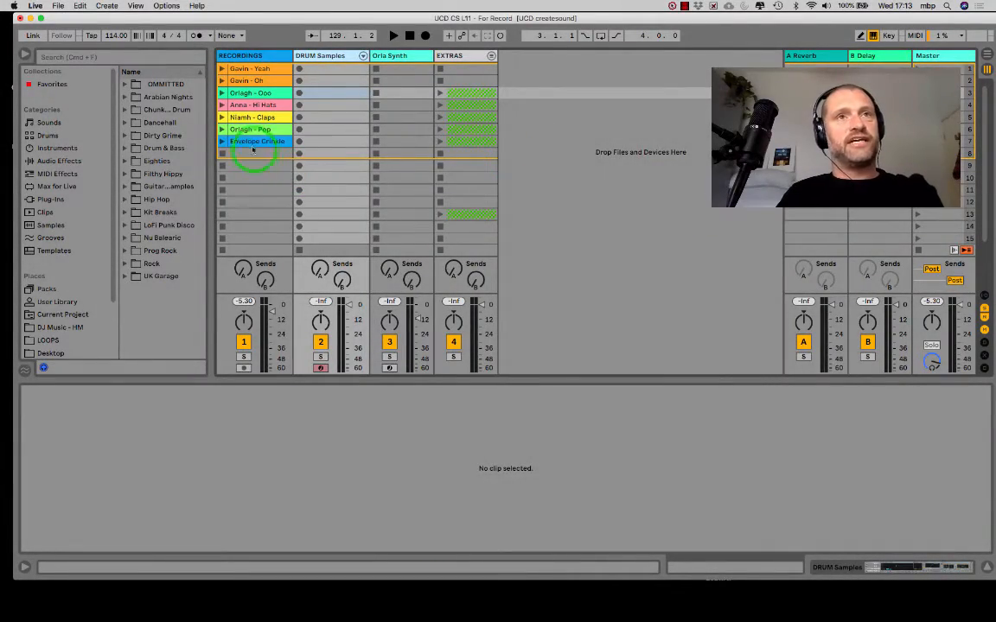
- Audition the clips on the RECORDINGS track one by one, from Envelope Crinkle up to the first slot, and stop playback of the track
click(223, 142)
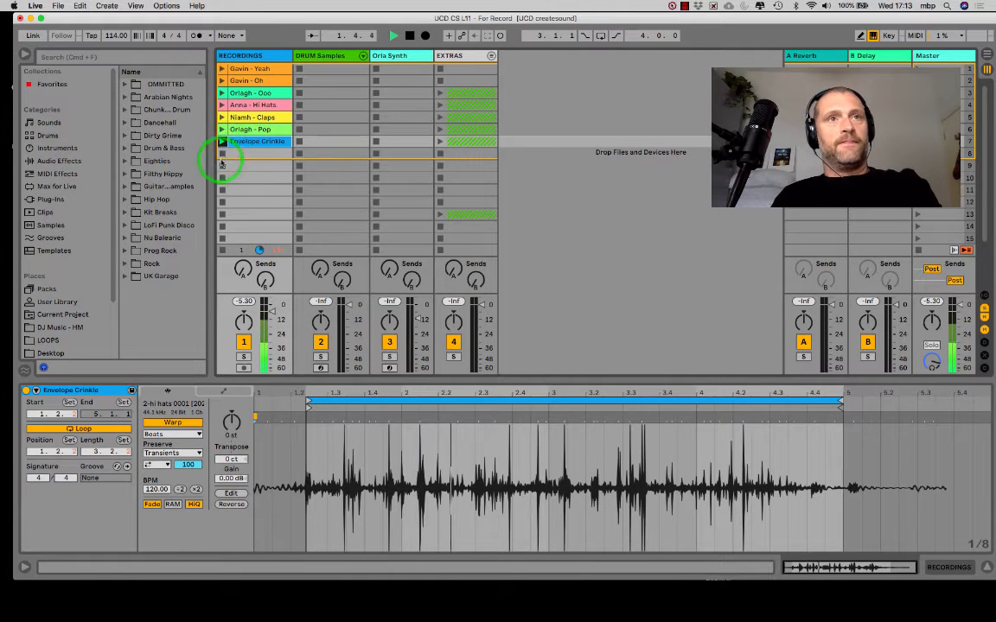
click(222, 133)
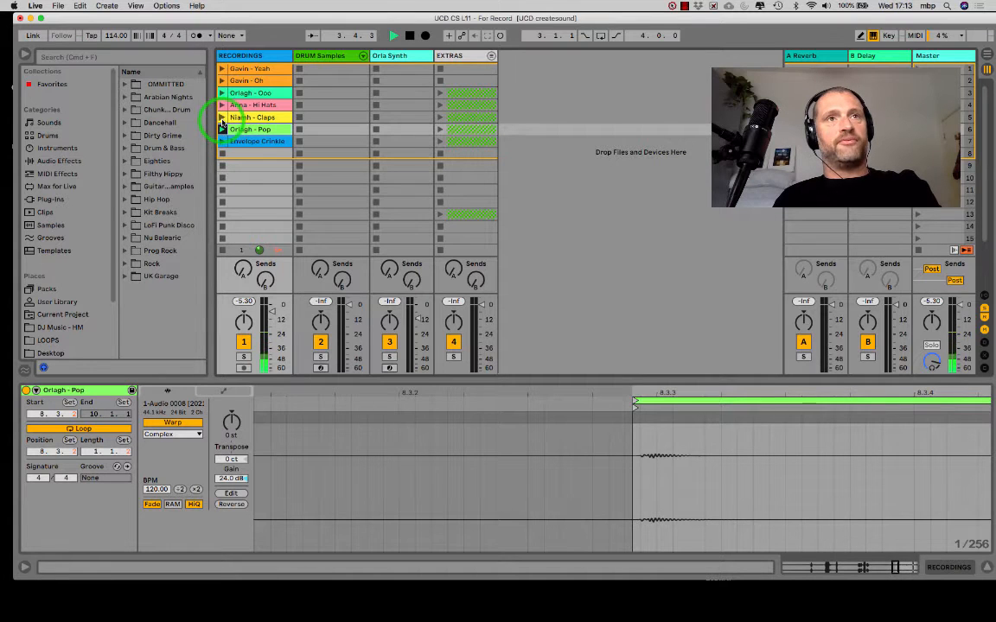
click(222, 116)
click(222, 104)
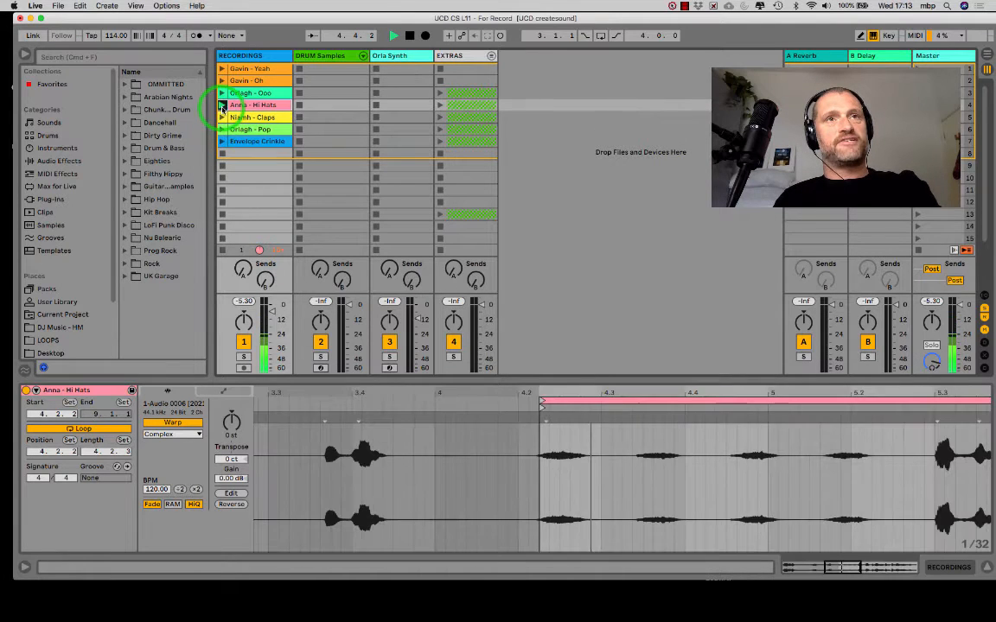
click(222, 92)
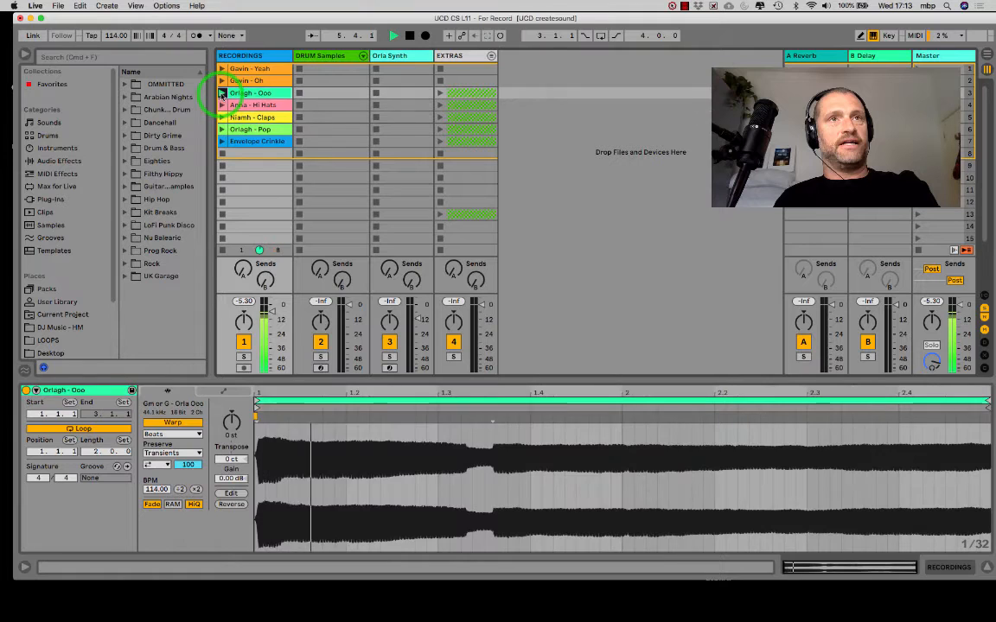
click(222, 80)
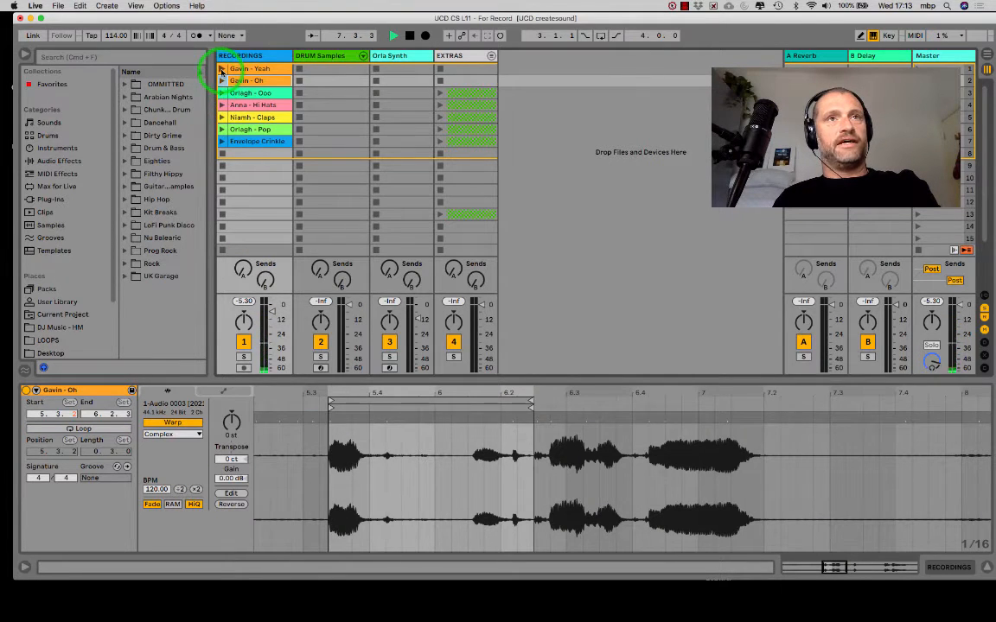
click(222, 68)
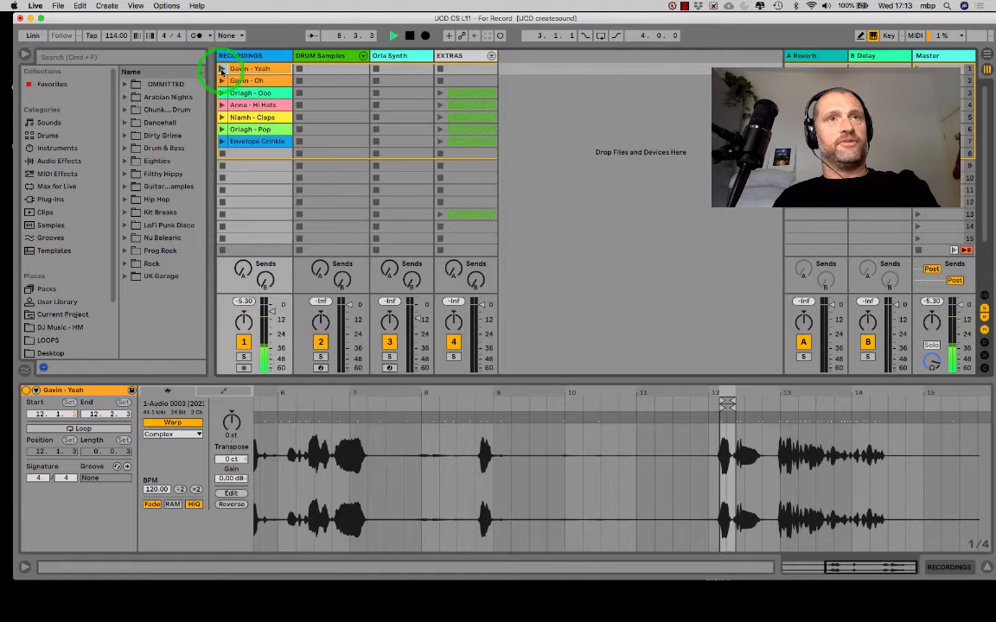
click(223, 154)
- Duplicate the Envelope Crinkle clip and move the copy to slot 7 of a new audio track beside RECORDINGS
click(252, 143)
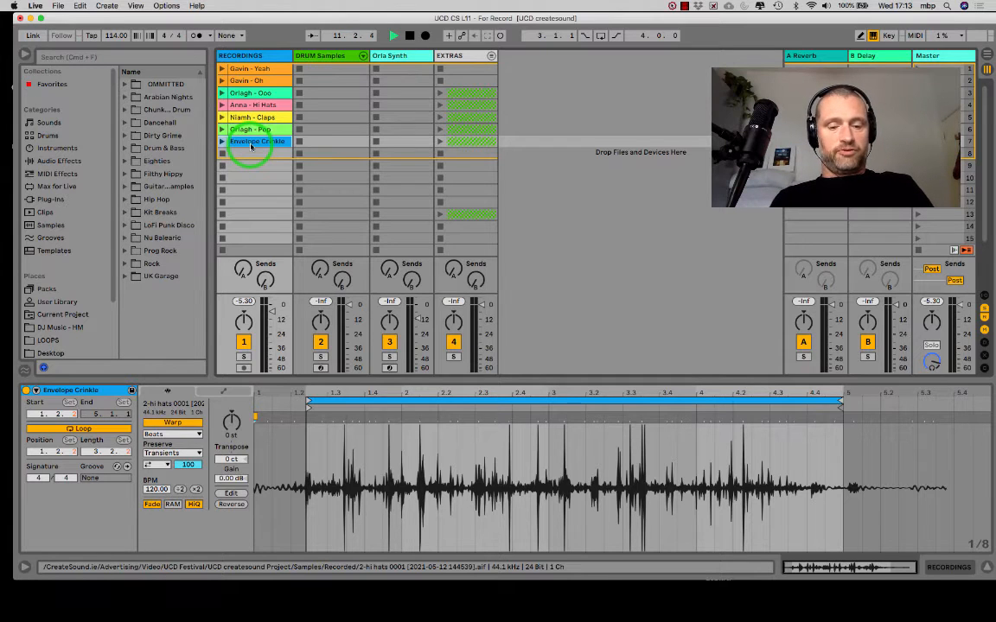
key(super+d)
click(278, 52)
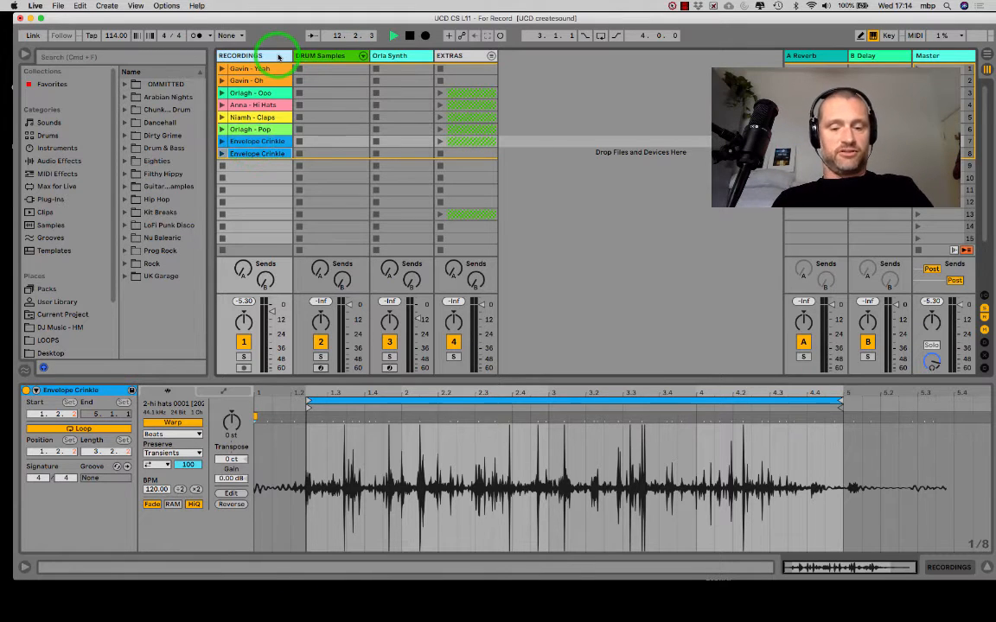
key(super+t)
drag(254, 153, 326, 138)
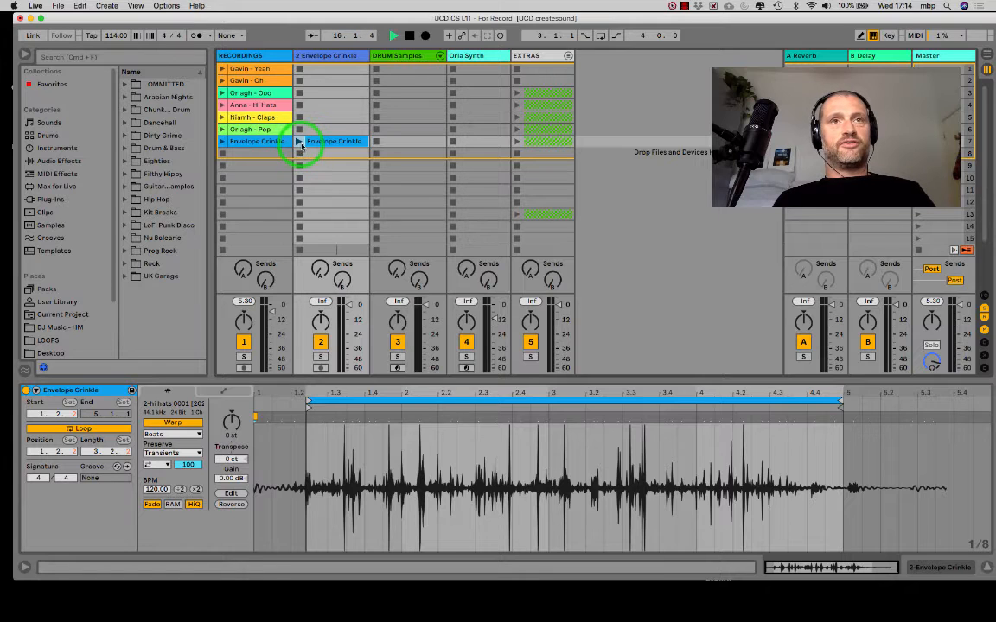
- Play the copied Envelope Crinkle clip and set its loop from 2.1.1 to 4.1.1, two bars long
click(299, 142)
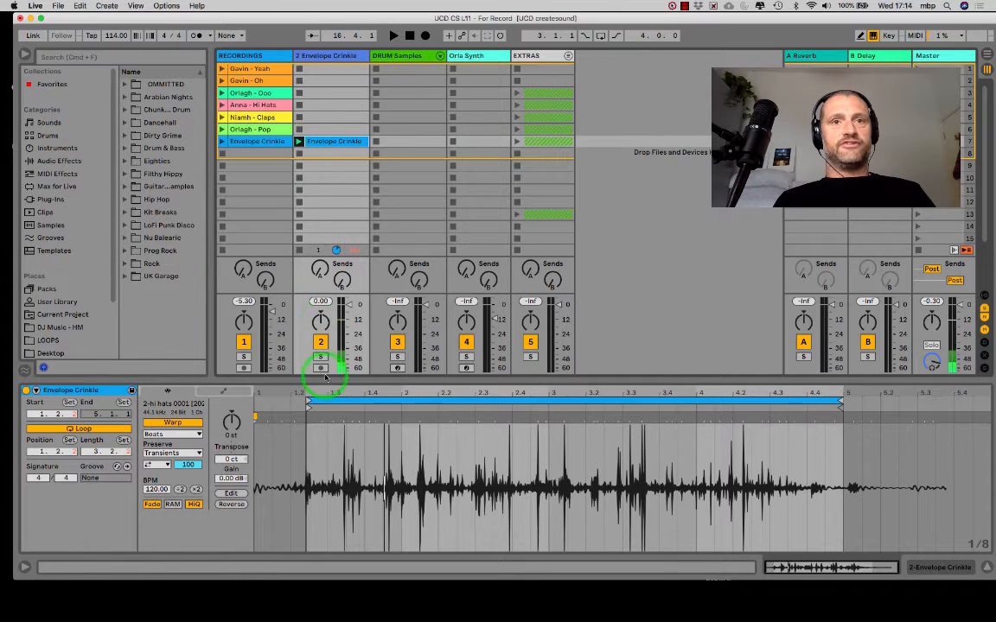
click(307, 404)
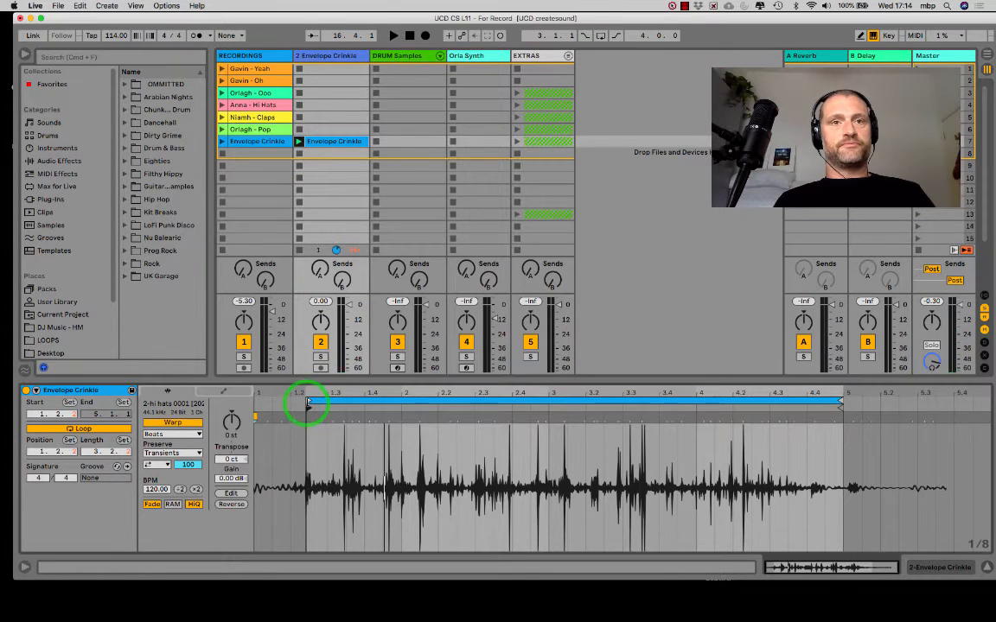
drag(307, 404, 403, 406)
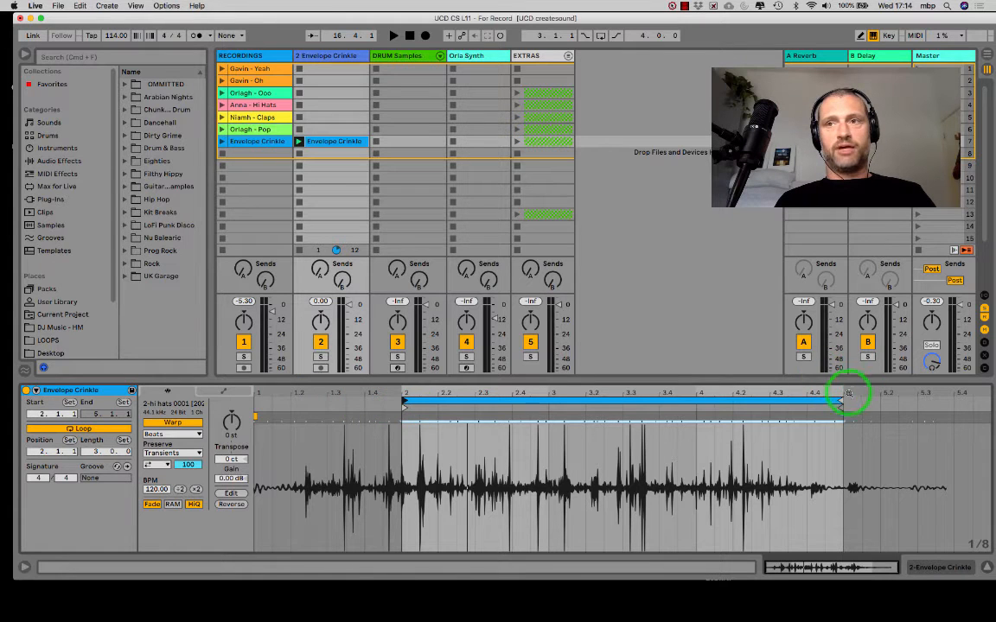
drag(840, 402, 699, 405)
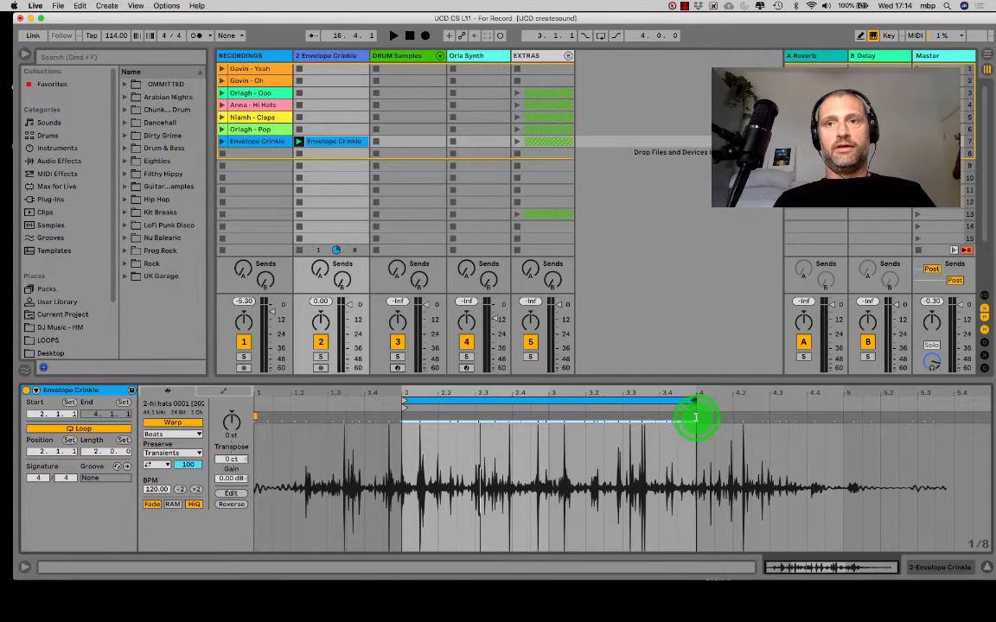
drag(478, 393, 473, 391)
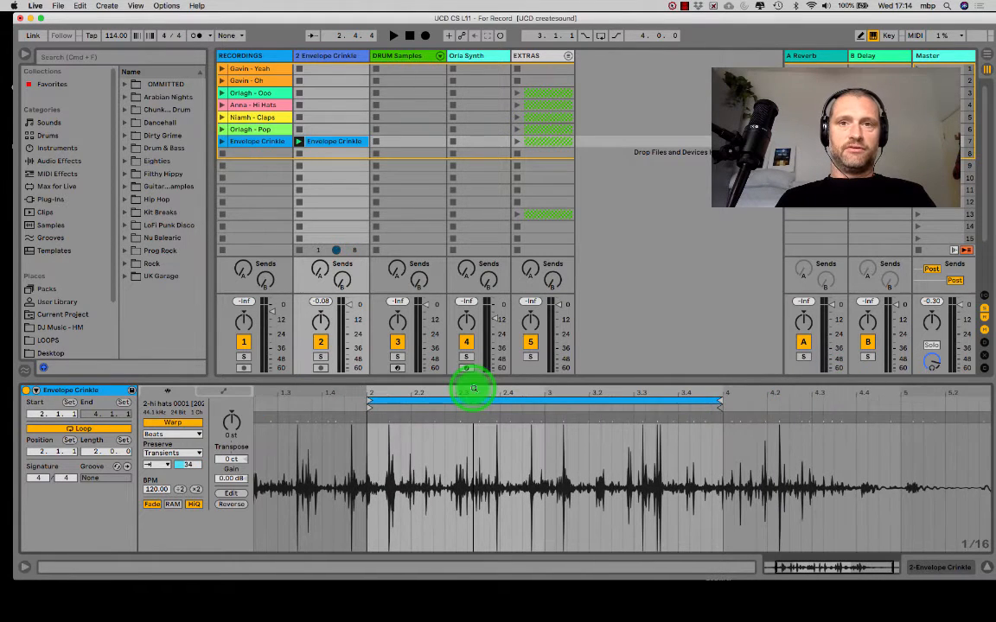
- Quantize the copied Envelope Crinkle clip and play it back to check the rhythm
right_click(435, 433)
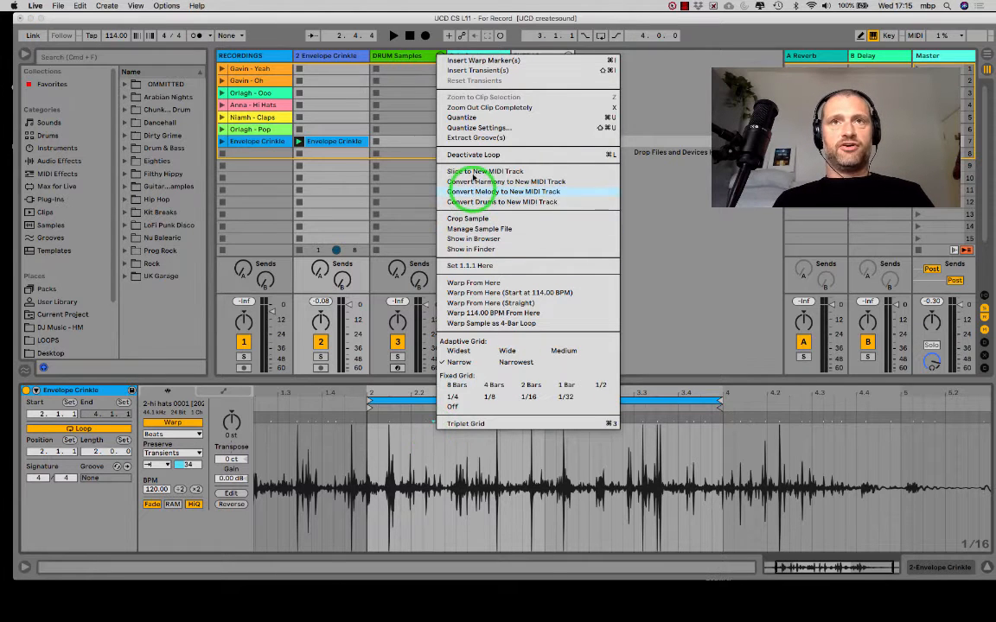
click(467, 118)
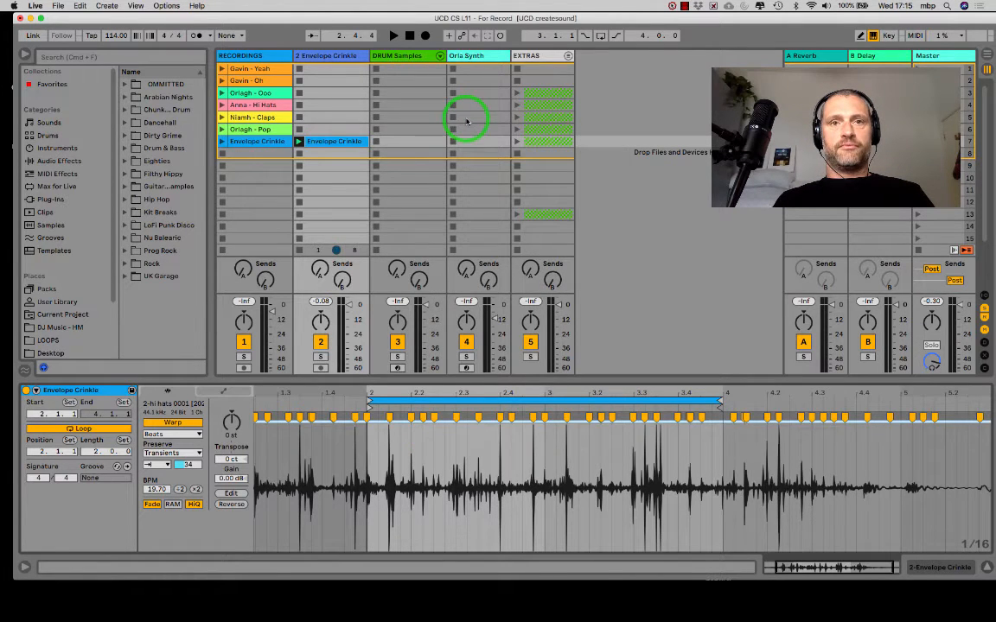
key(space)
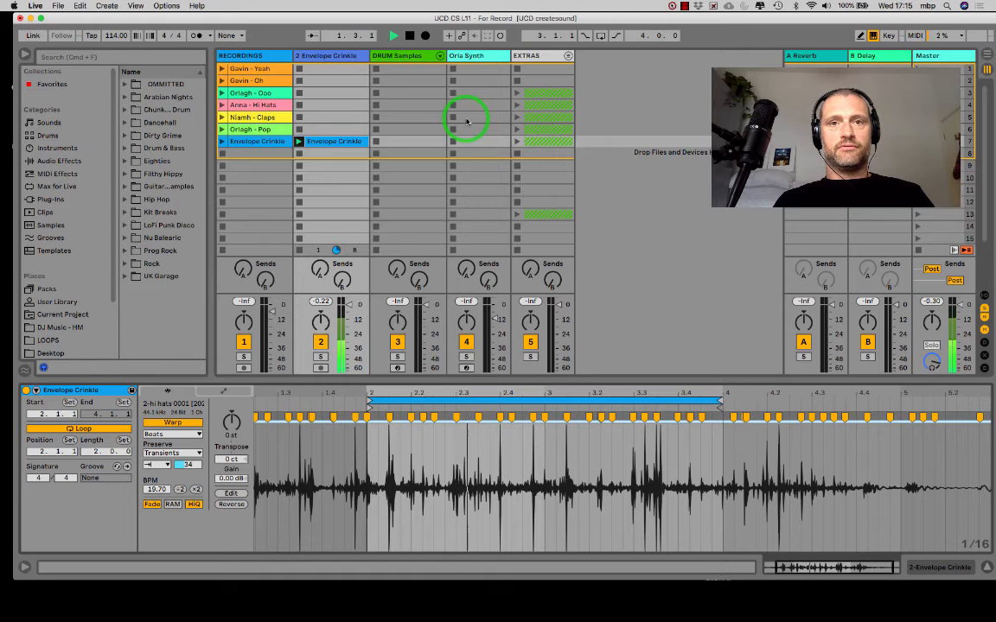
key(space)
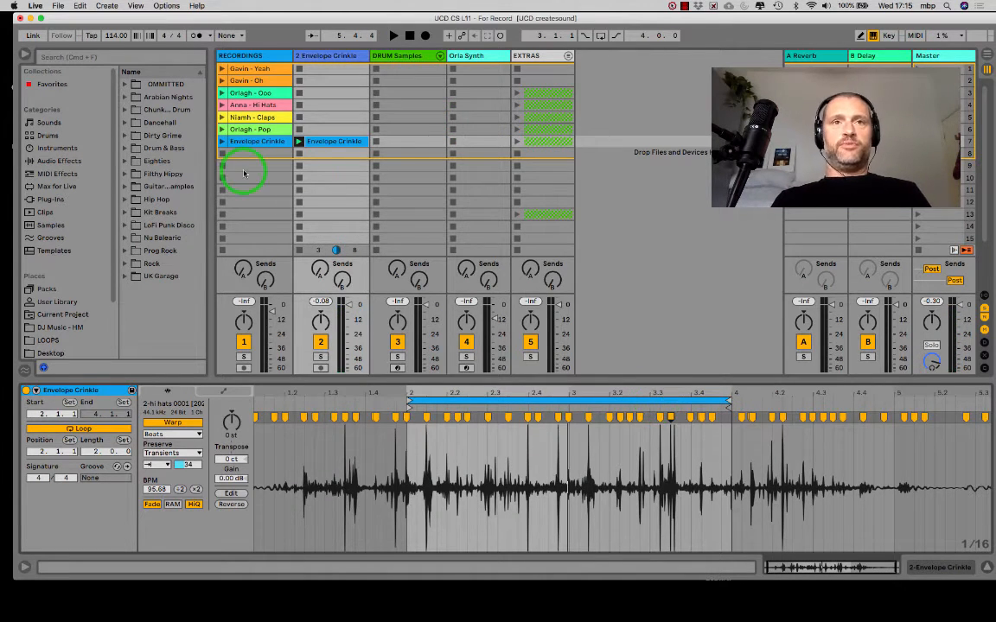
- Raise the Envelope Crinkle track's reverb and delay sends during playback and lower the track's volume
click(318, 272)
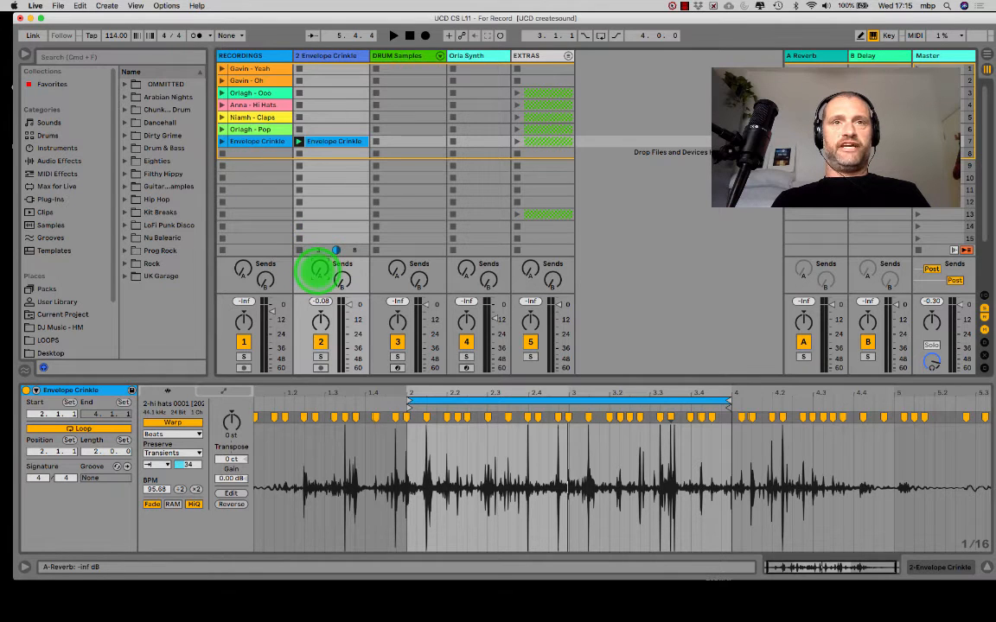
key(space)
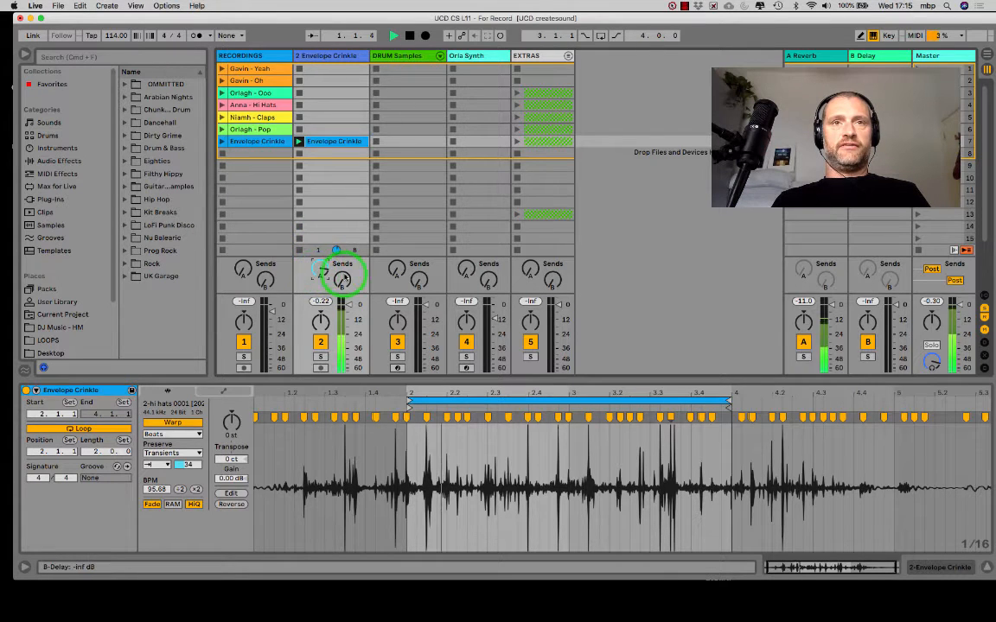
drag(342, 280, 350, 315)
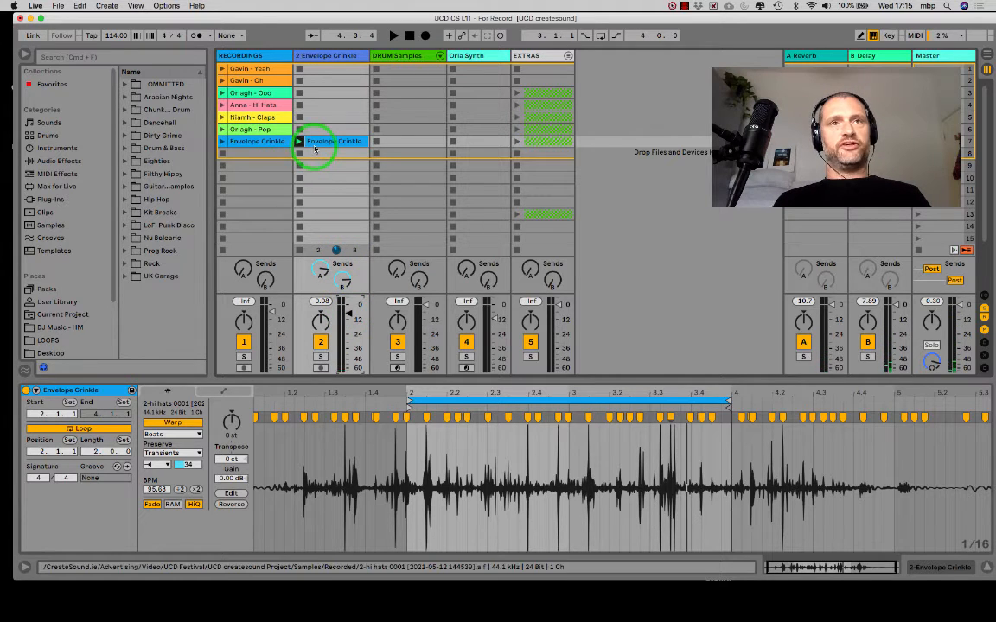
- Insert a new MIDI track after Envelope Crinkle and load an empty Drum Rack onto it
click(249, 70)
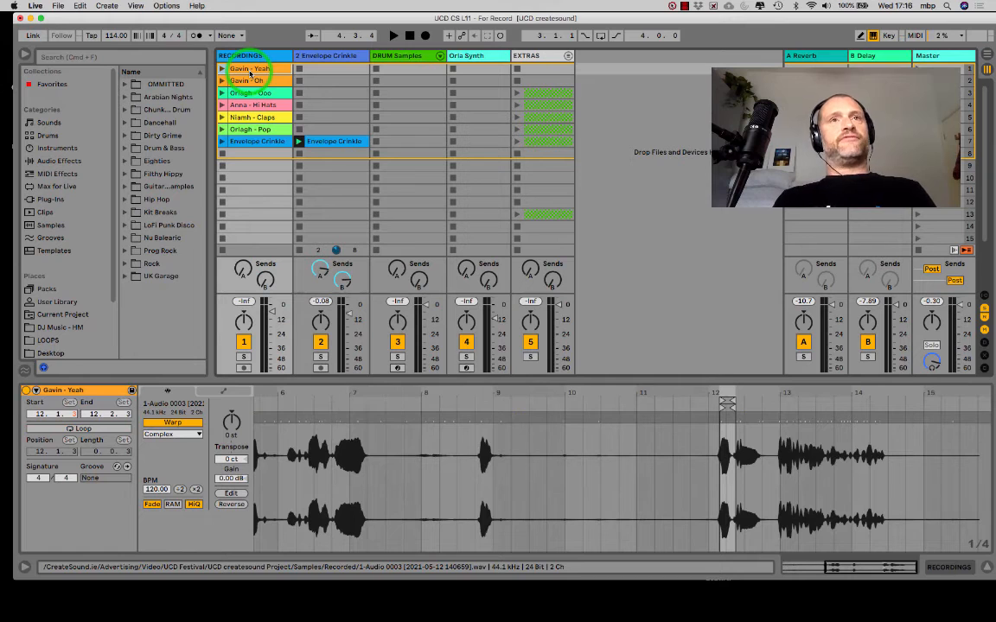
click(326, 59)
key(super+shift+t)
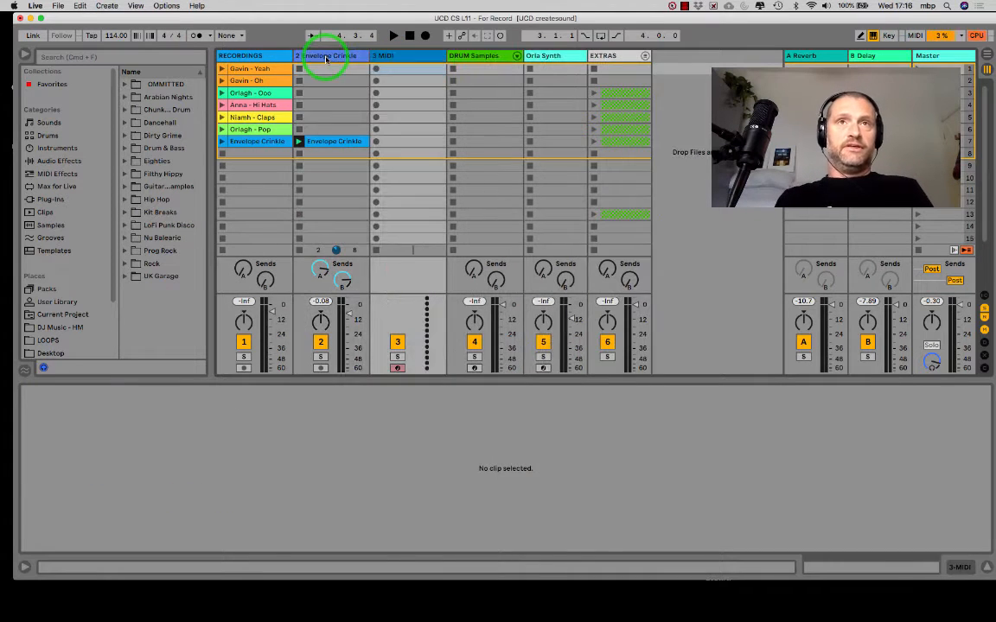
click(47, 136)
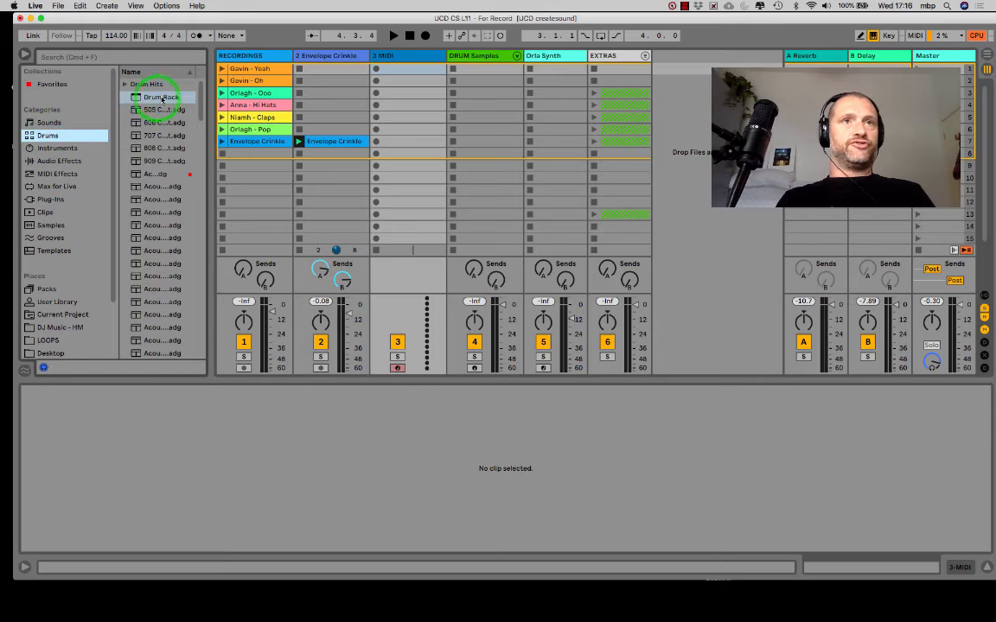
drag(161, 97, 414, 92)
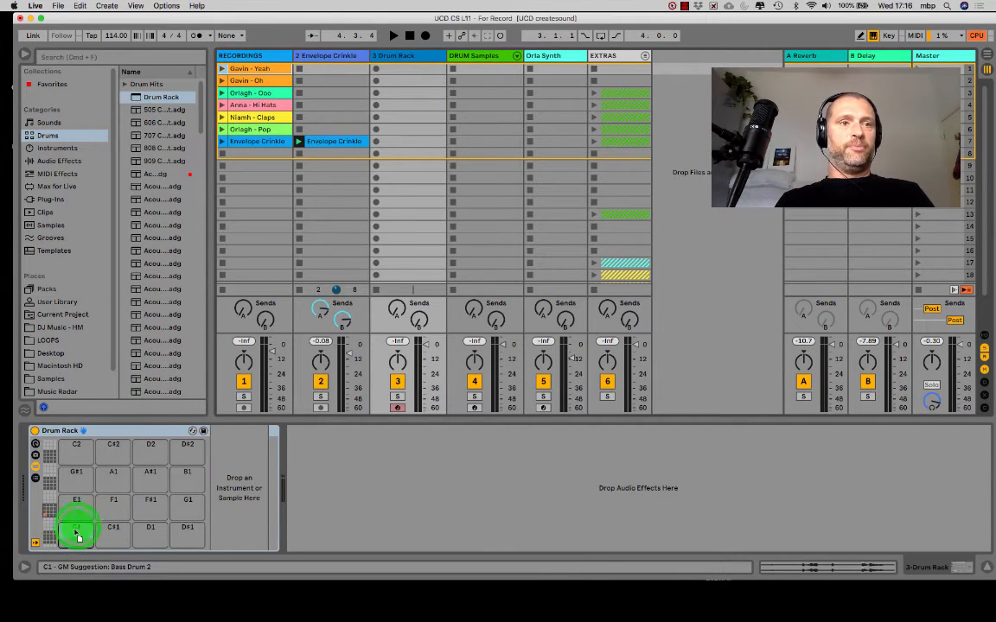
- Load the Yeah clip onto pad C1 and the Oh clip onto pad C#1 of the Drum Rack, and audition C1
drag(72, 533, 73, 533)
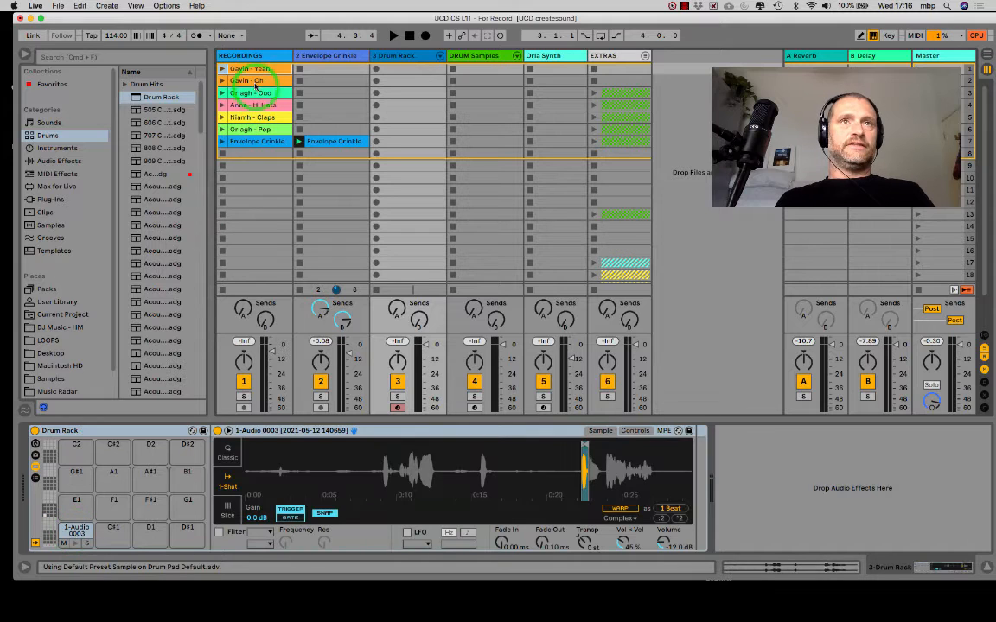
drag(255, 81, 113, 534)
click(75, 539)
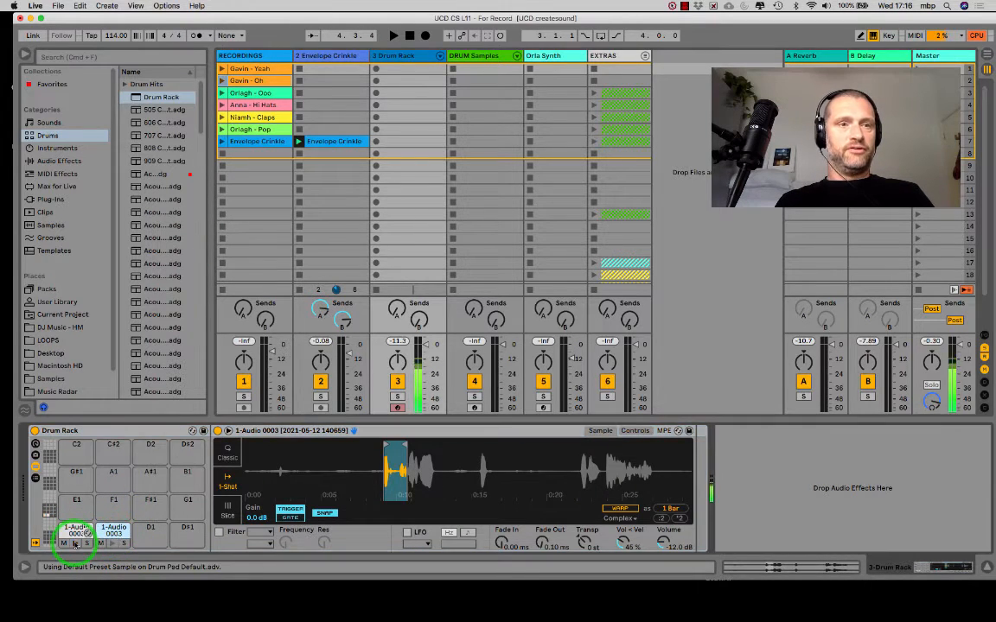
click(75, 544)
- Transpose the C1 pad's Yeah sample to -6 st
click(75, 536)
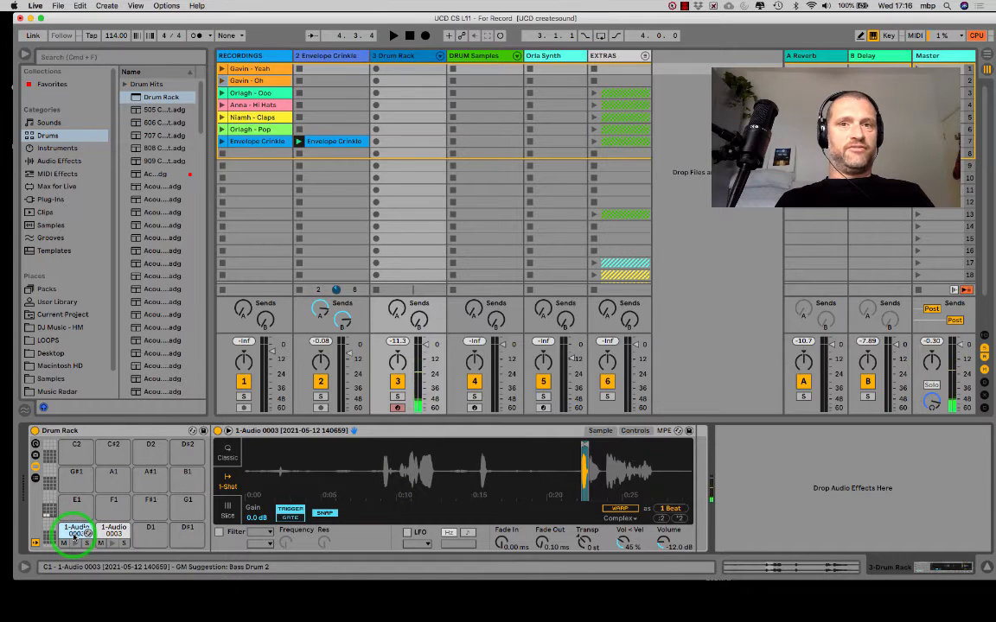
mouse_move(582, 456)
mouse_down()
mouse_move(373, 462)
mouse_move(420, 444)
mouse_up()
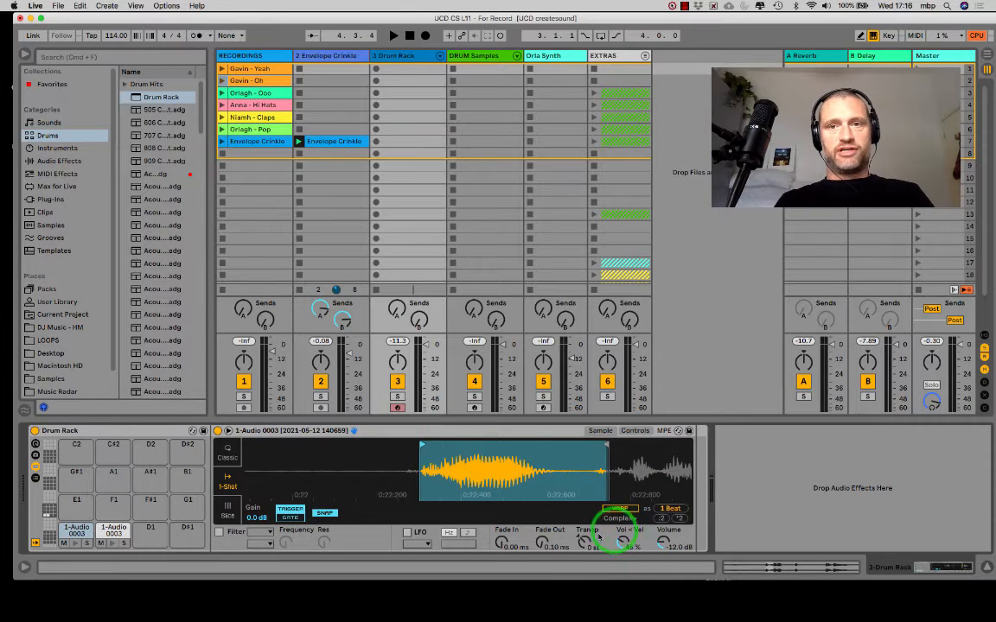
click(580, 541)
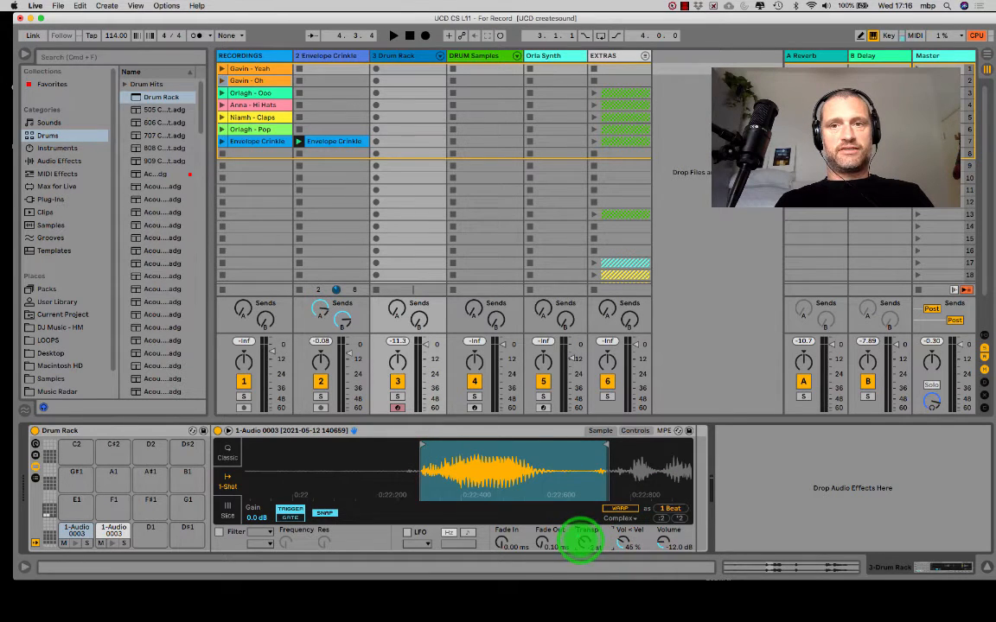
drag(582, 542, 581, 541)
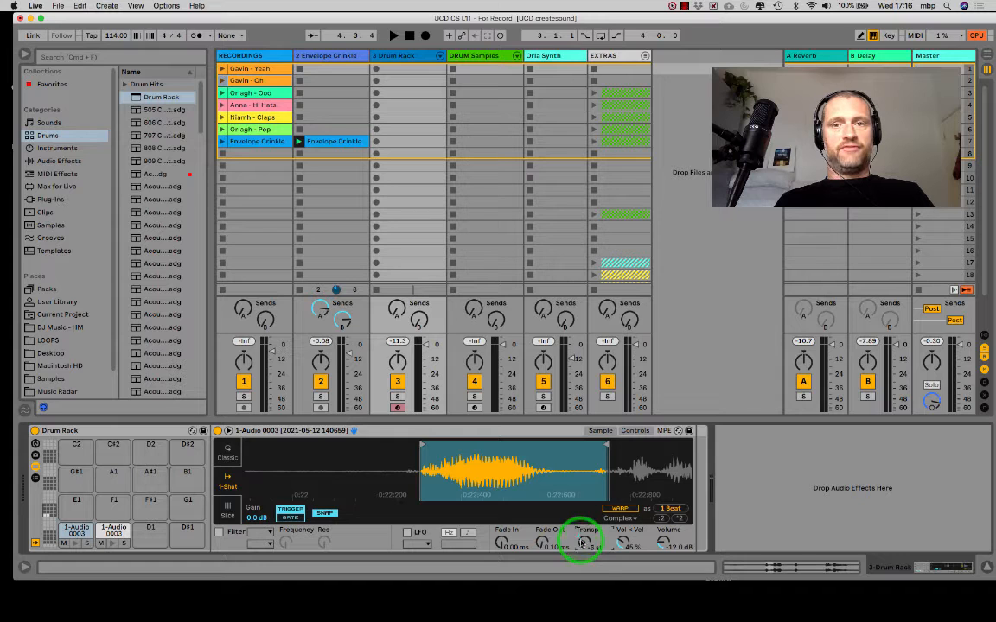
- Audition Drum Rack pads C1 and C#1, renaming C1 as YEAH and C#1 as OH
click(74, 539)
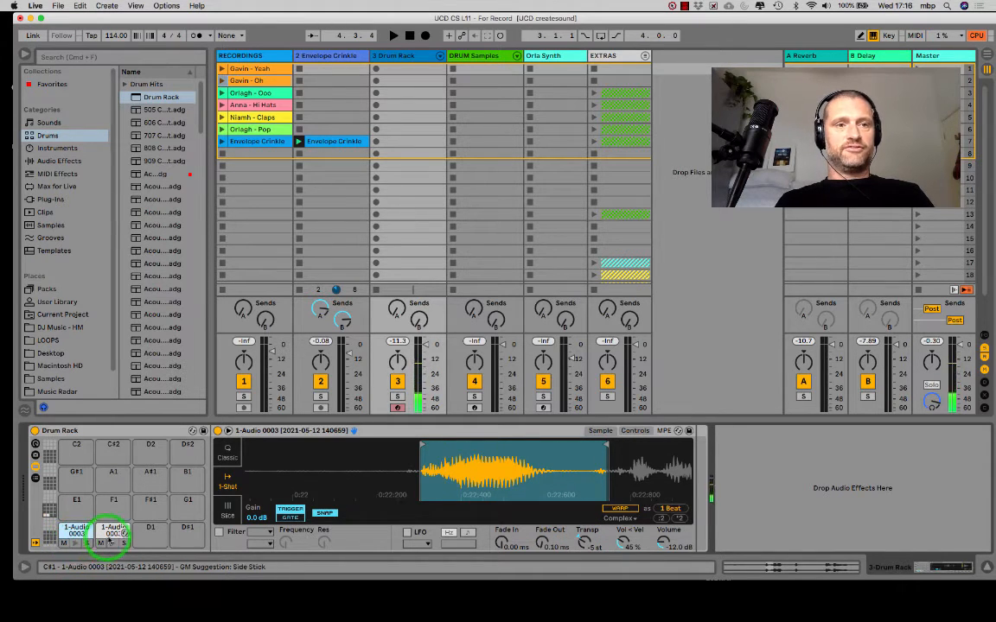
right_click(74, 534)
click(89, 538)
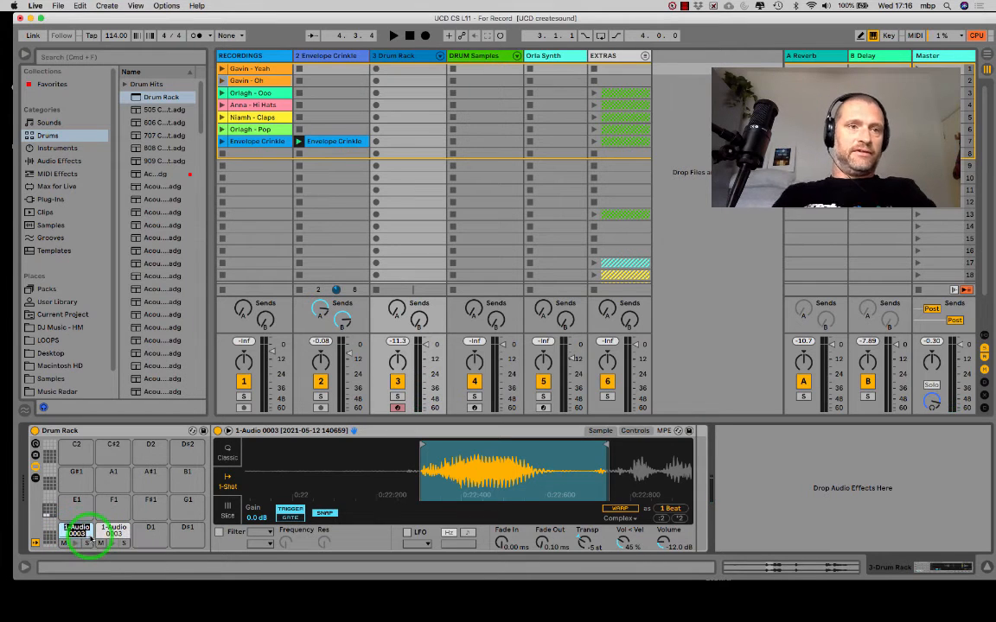
text(YEAH)
click(113, 533)
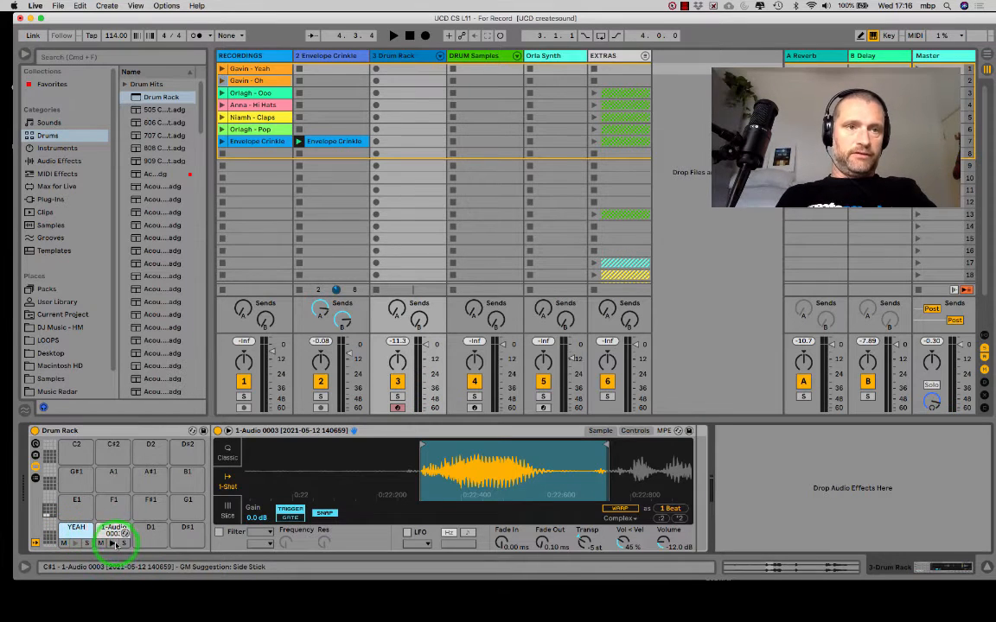
right_click(113, 533)
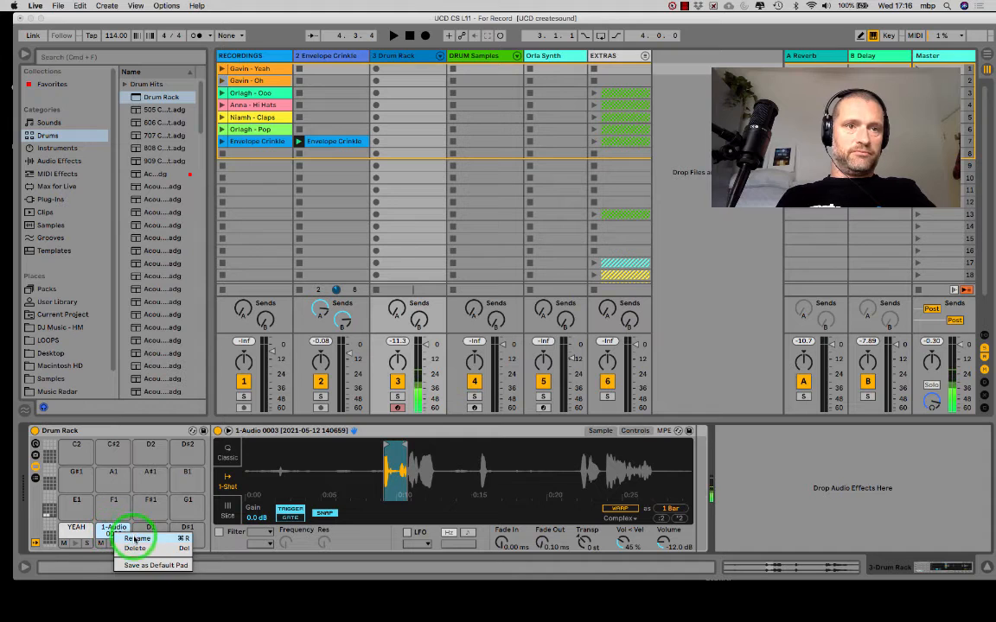
click(135, 537)
- Load a third recorded vocal sample onto Drum Rack pad D1 and name the pad MUMBLE
click(481, 105)
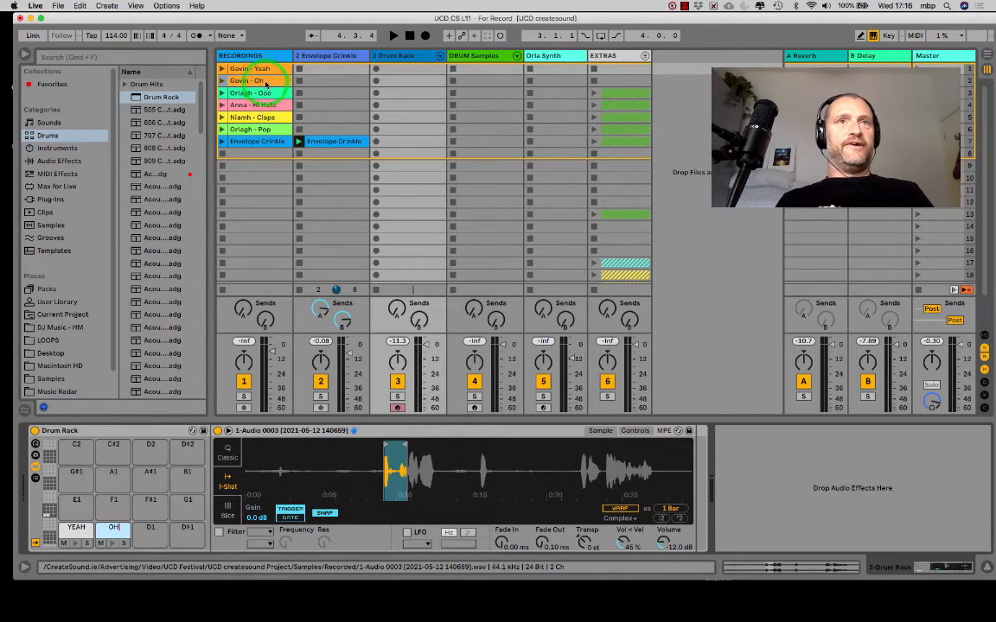
click(188, 464)
click(150, 528)
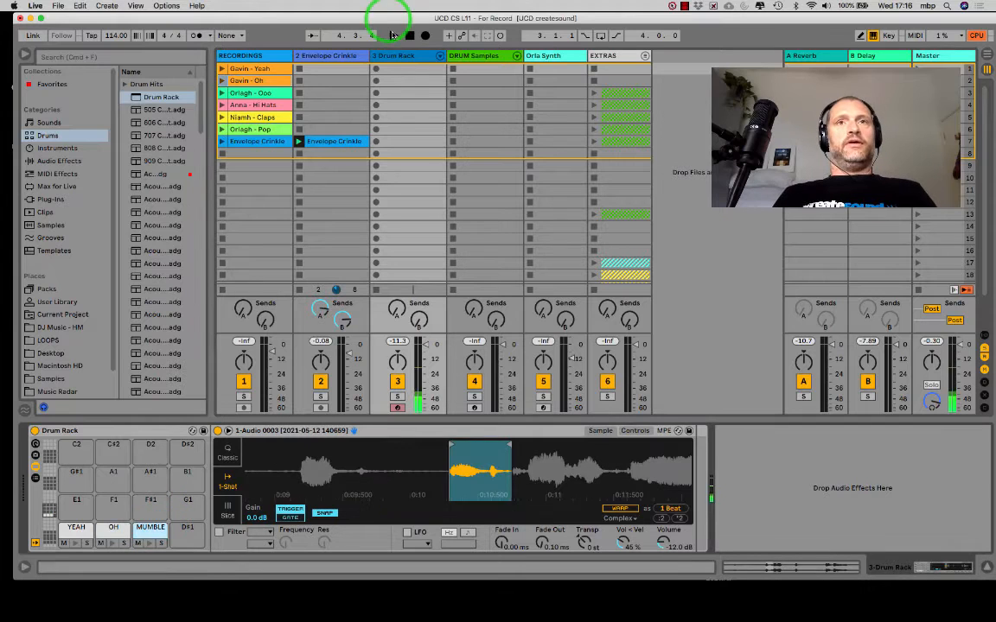
- Create a MIDI clip in row 7 of the Drum Rack track, audition its pads and add a YEAH note at 1.1.1
double_click(403, 141)
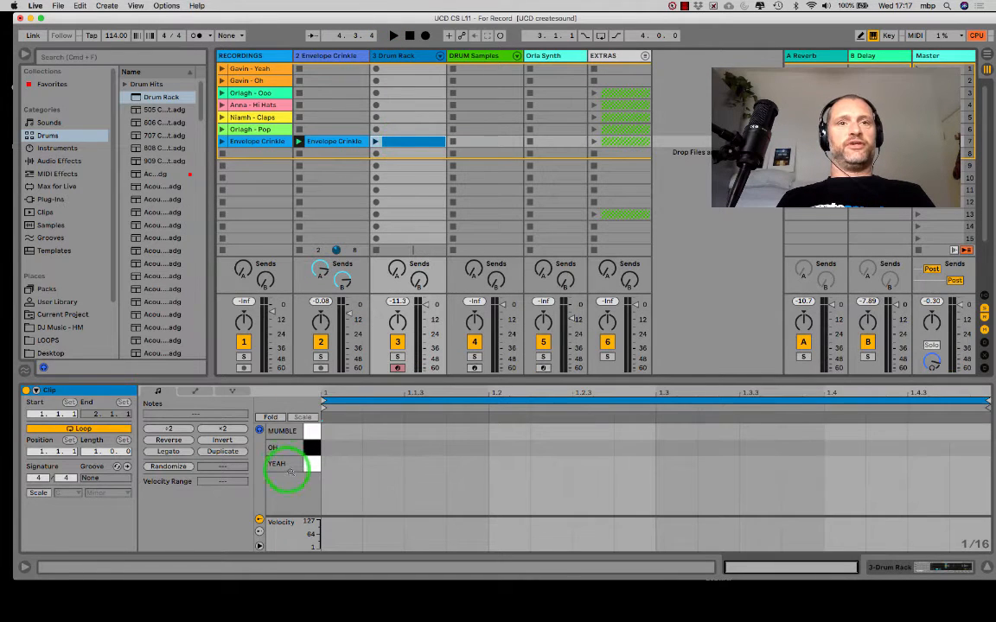
click(311, 466)
click(313, 449)
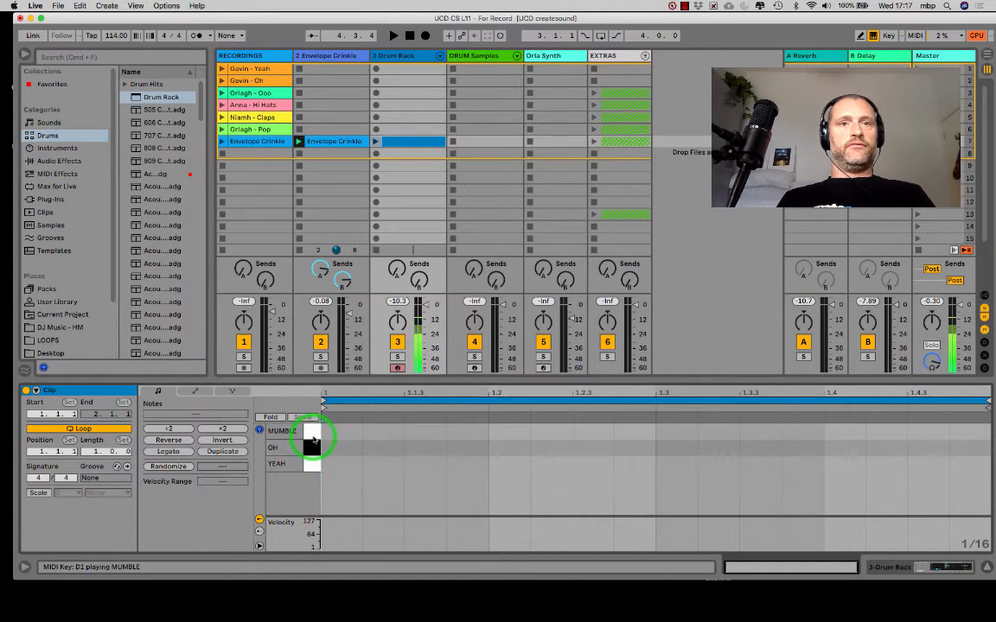
click(312, 448)
double_click(331, 465)
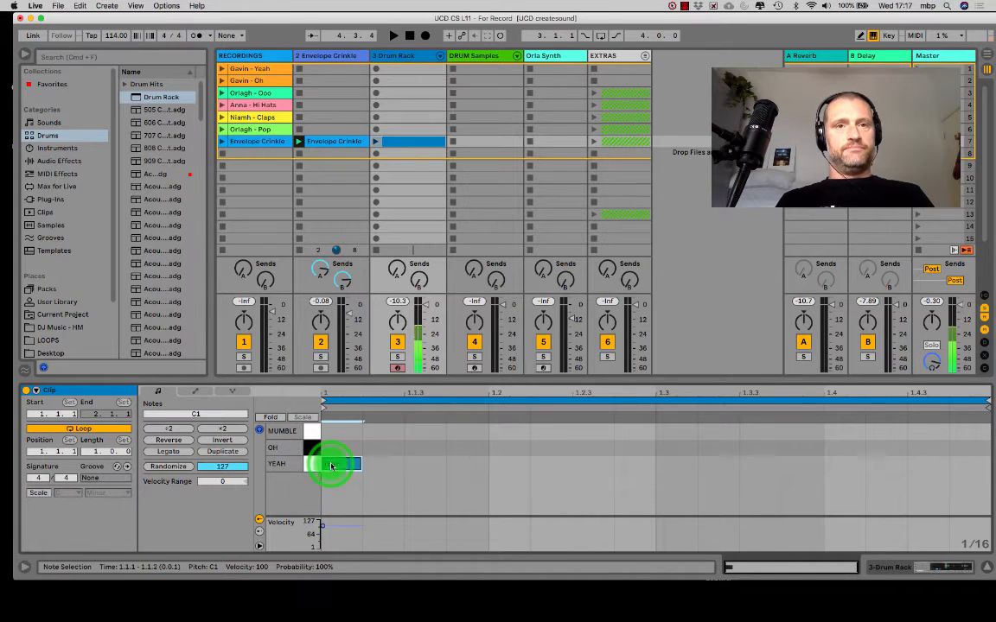
- Duplicate the clip's loop to two bars and delete the copied YEAH note at 2.1.1
click(208, 450)
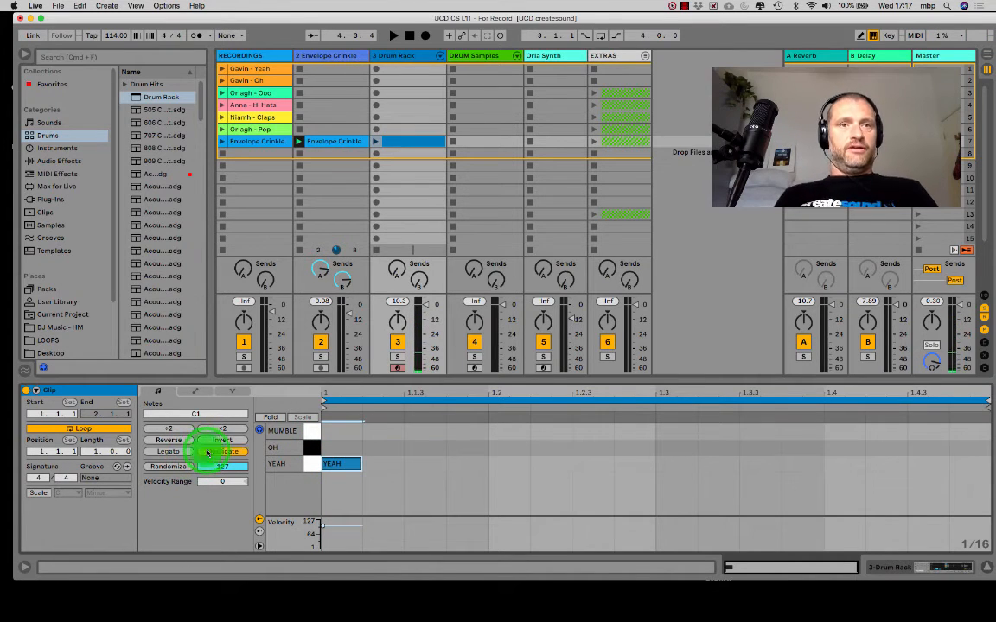
click(627, 451)
click(664, 465)
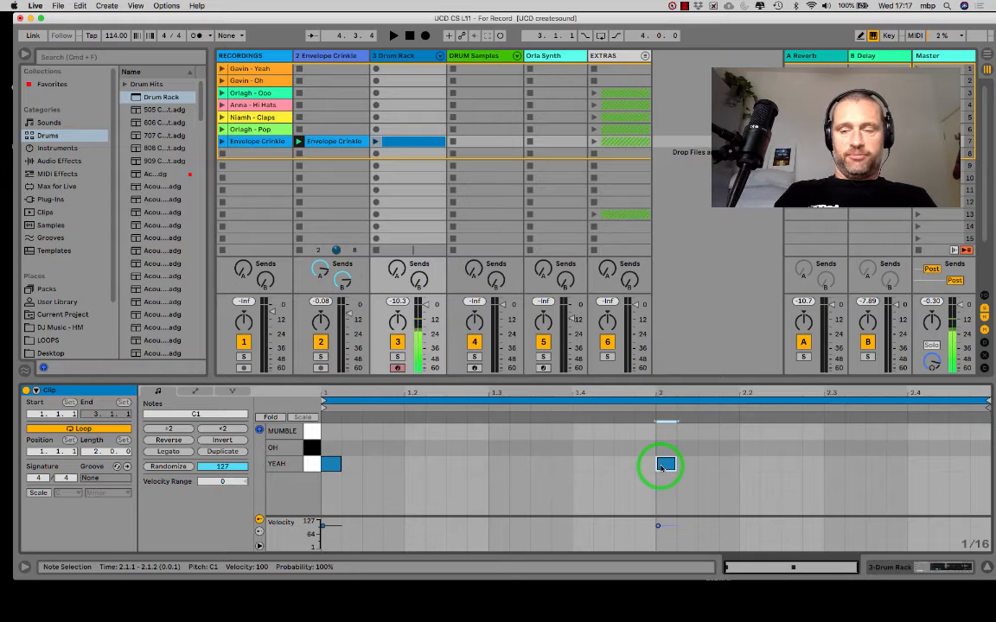
double_click(663, 465)
- Play the Drum Rack clip, raise its track's reverb and delay sends, and lower the track volume
click(397, 271)
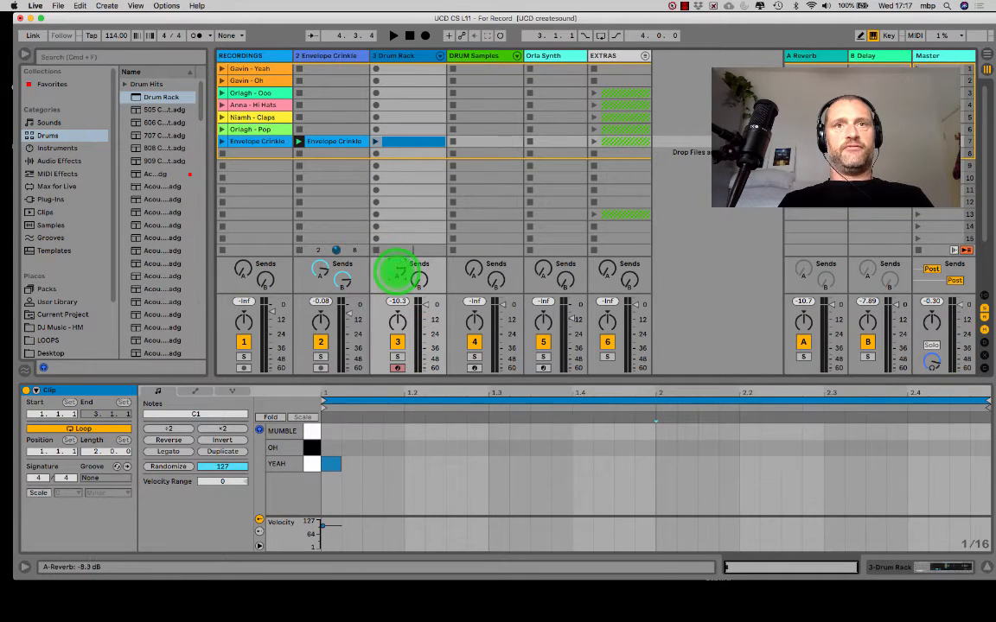
click(376, 141)
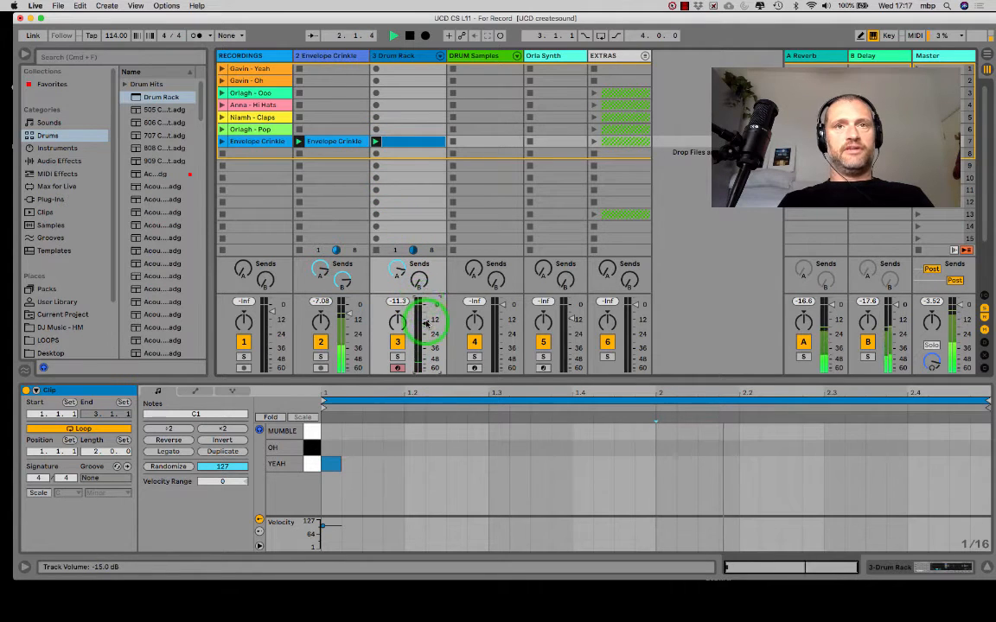
drag(419, 278, 420, 281)
drag(425, 323, 422, 282)
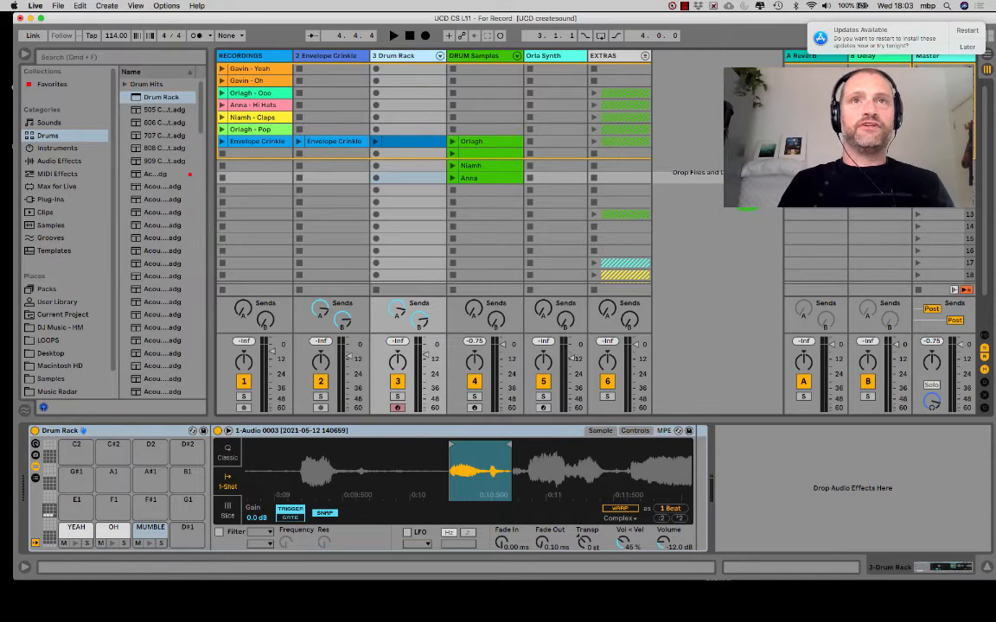
- Audition the Clap, Pop and Hats pads holding participants' sounds in the DRUM Samples track's EARTH Free rack
click(467, 56)
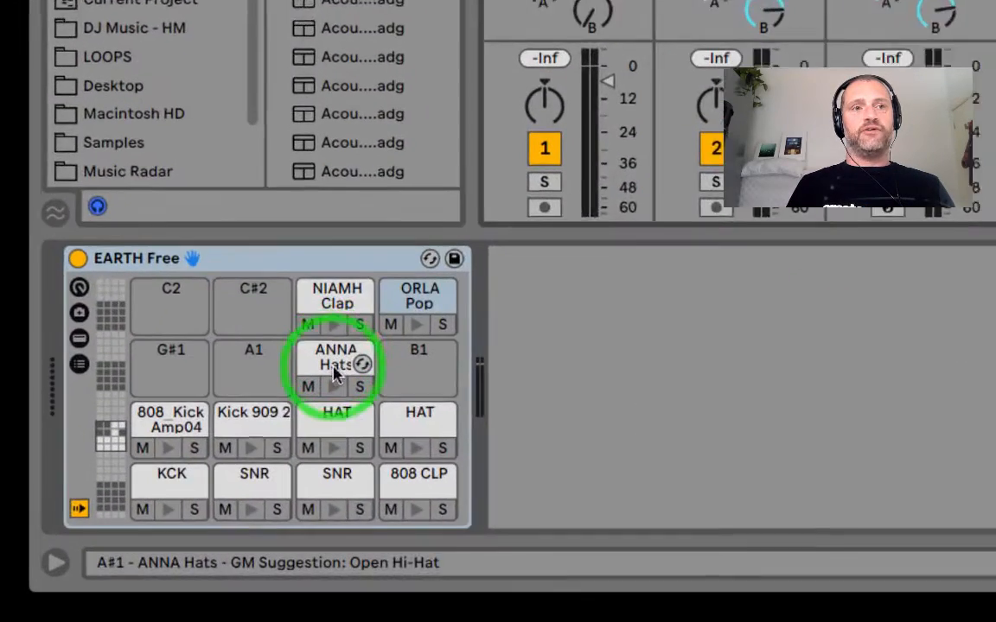
click(151, 487)
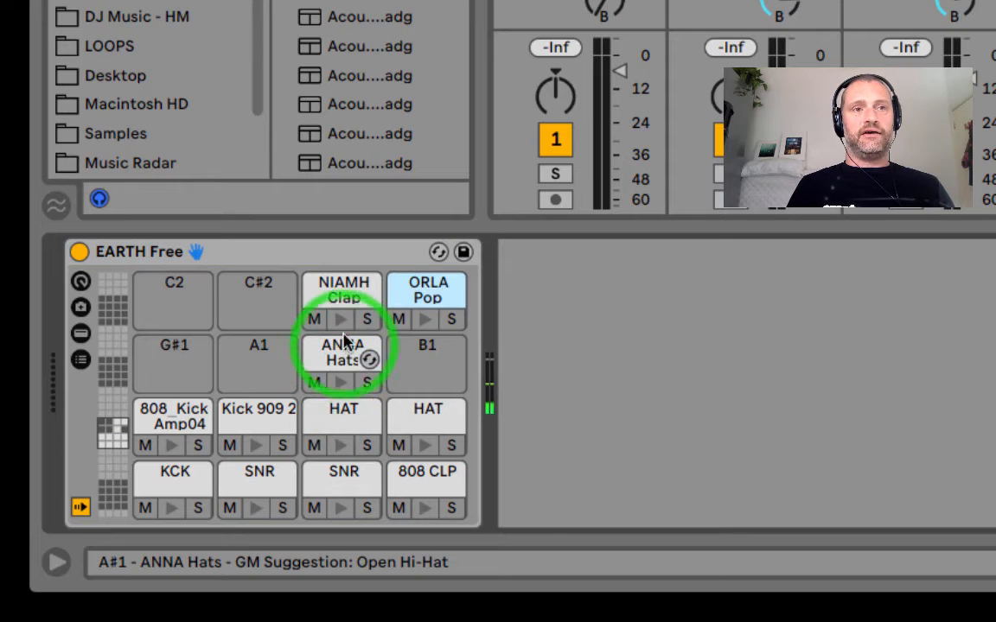
click(342, 319)
click(425, 320)
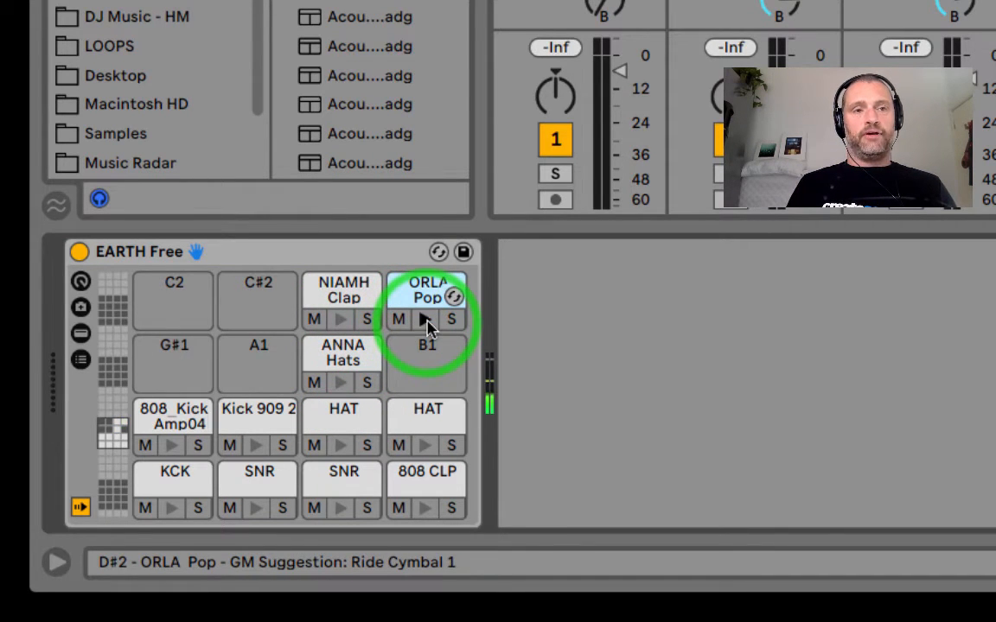
click(341, 383)
click(425, 319)
click(340, 383)
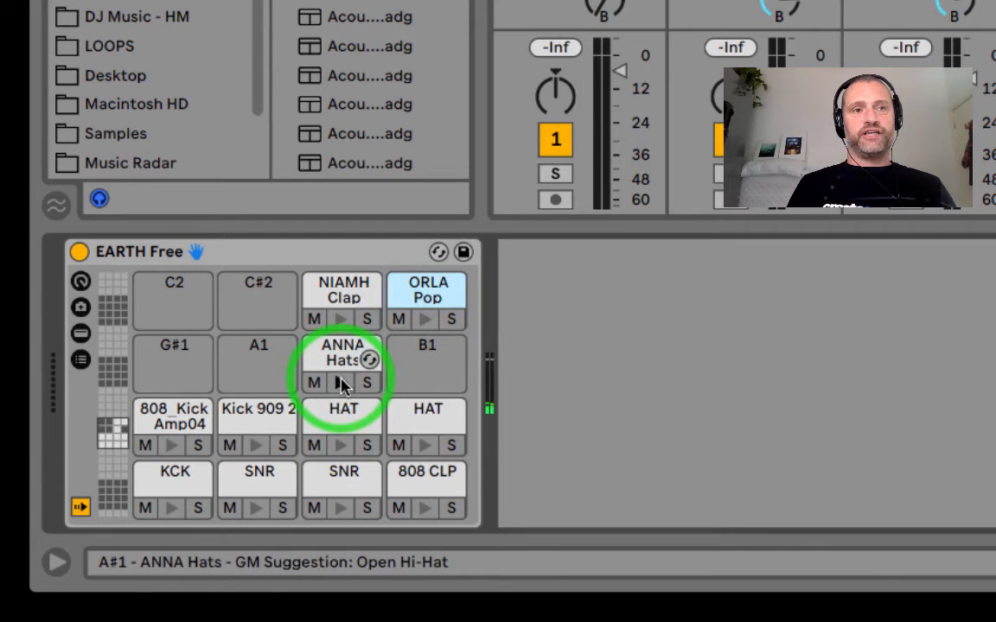
click(341, 320)
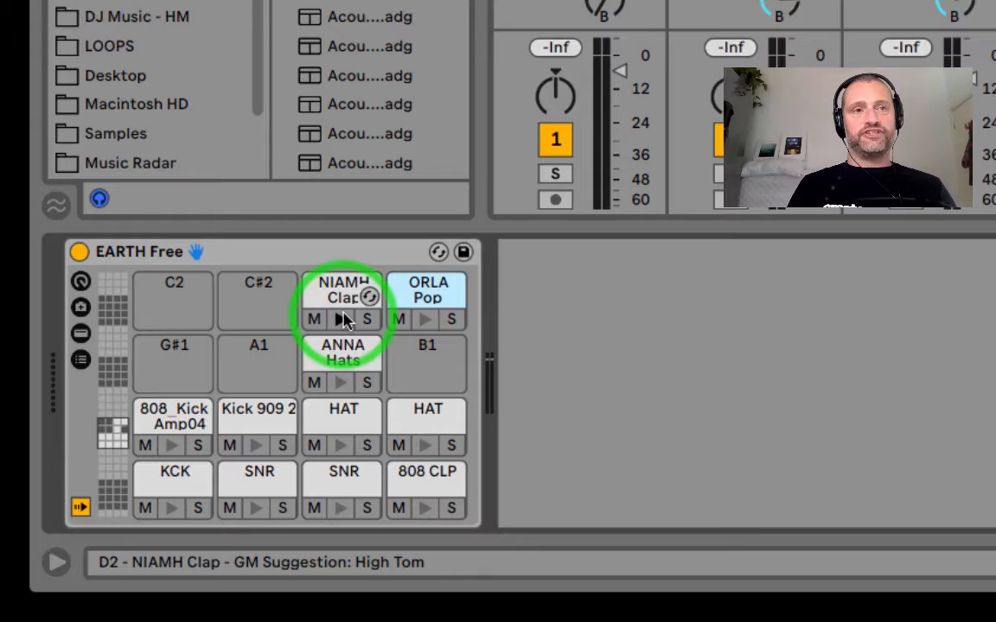
click(425, 320)
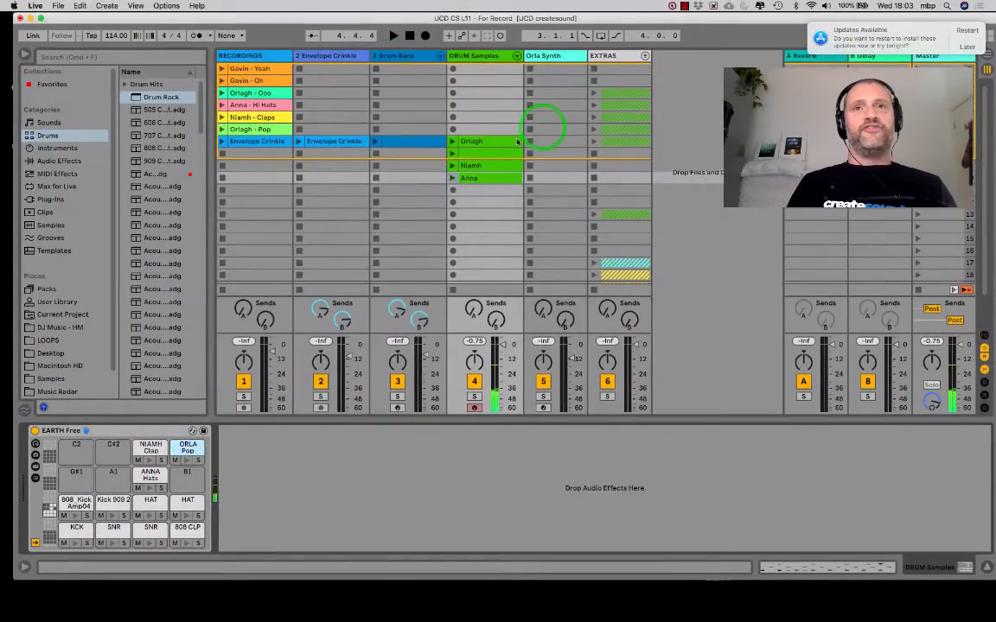
- Open the DRUM Samples clip in row 7 and try extra Pop notes at beats 1.2 and 1.4
click(498, 140)
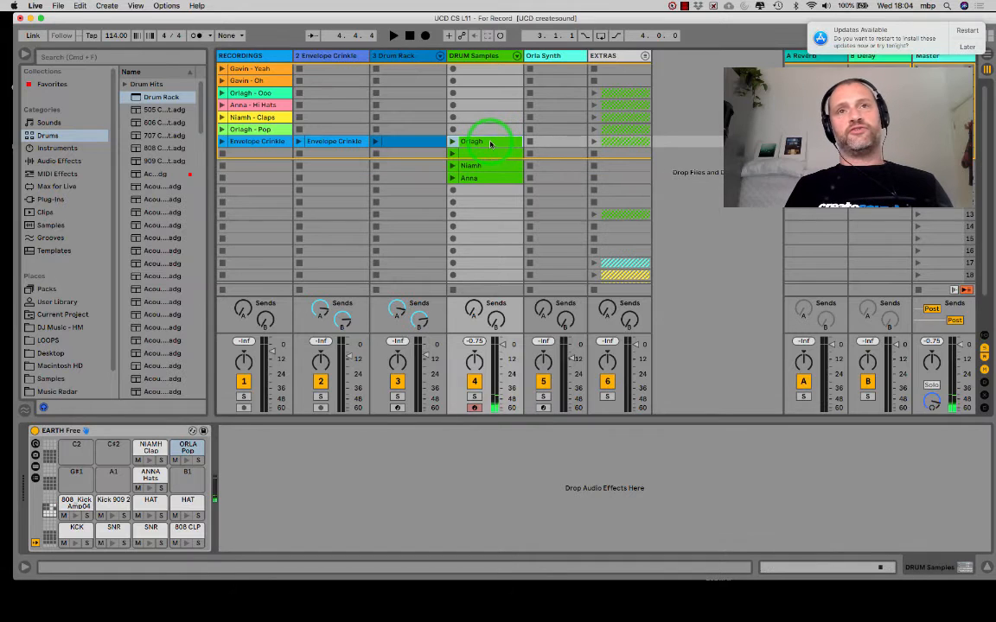
double_click(490, 143)
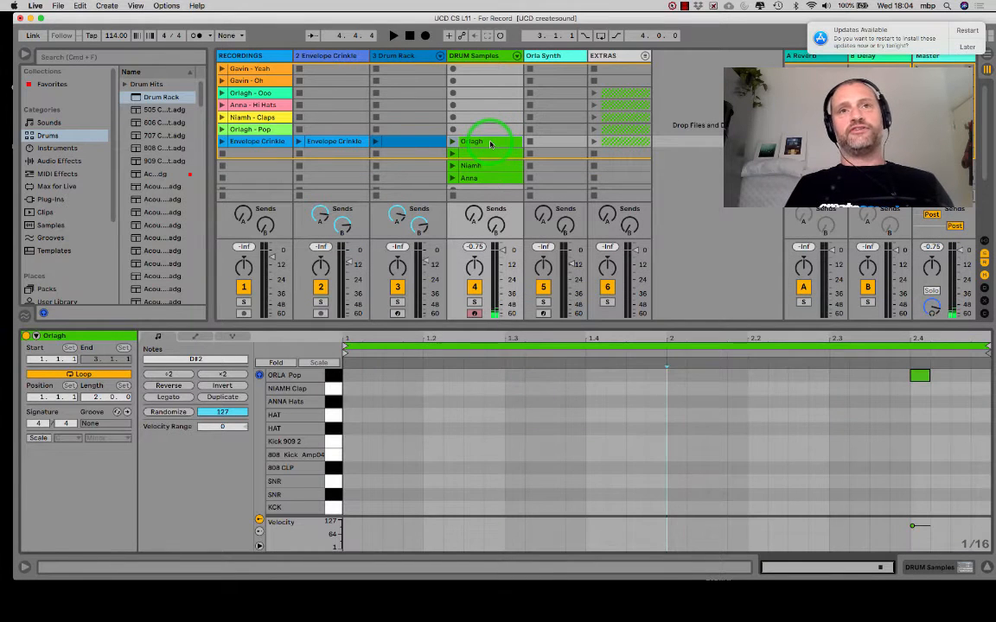
double_click(436, 378)
double_click(595, 376)
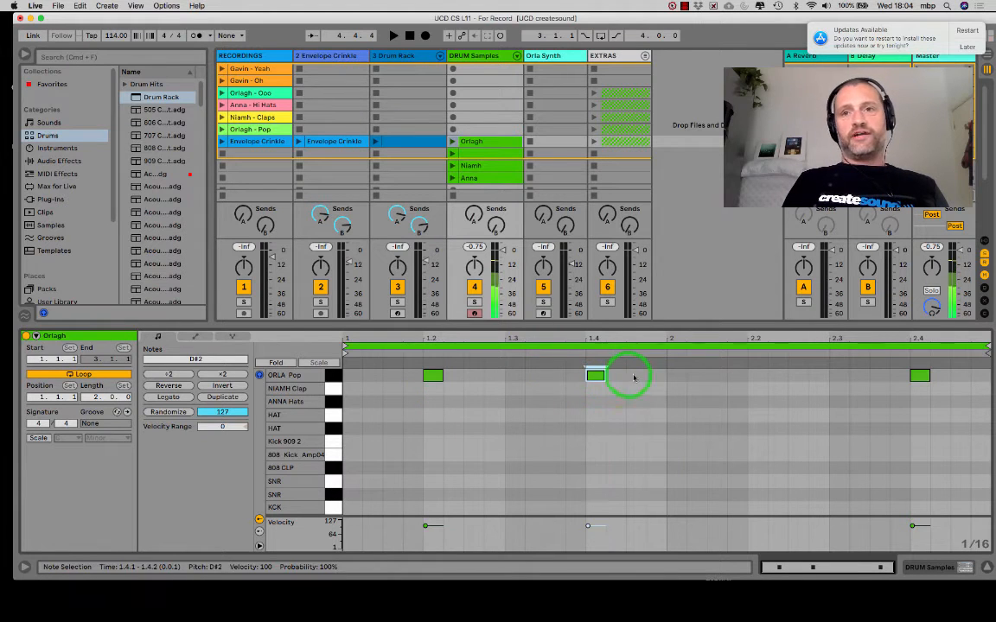
double_click(597, 376)
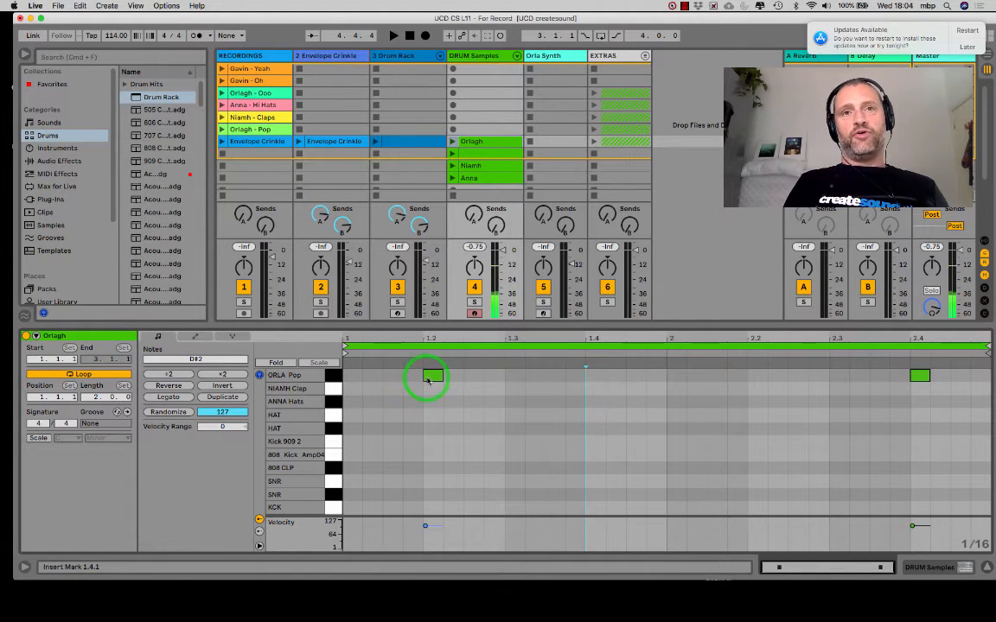
double_click(430, 377)
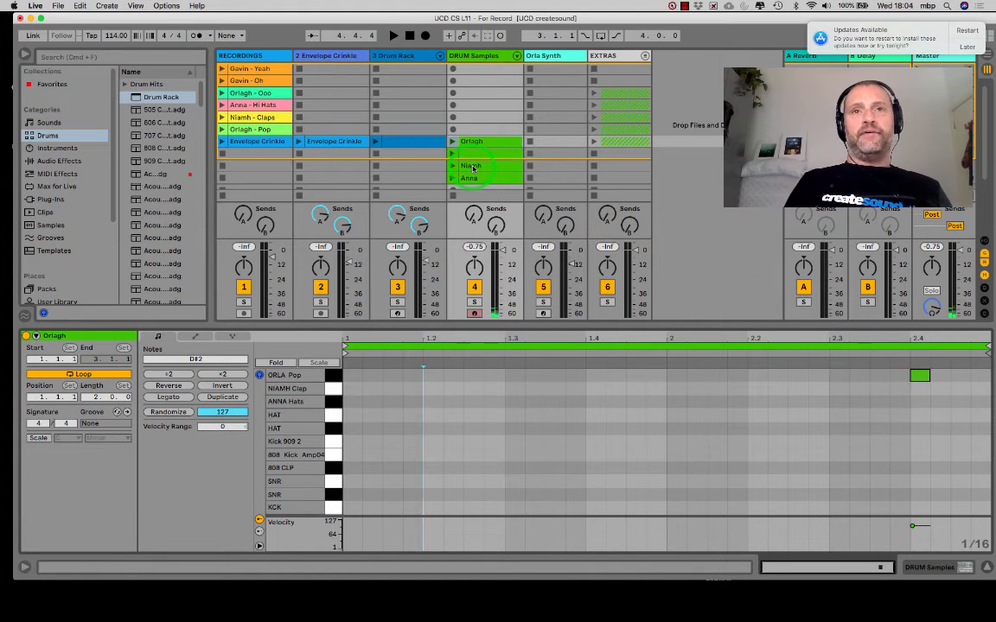
- Open the DRUM Samples clip in row 9, inspect its Clap and kick notes, and play it
click(471, 167)
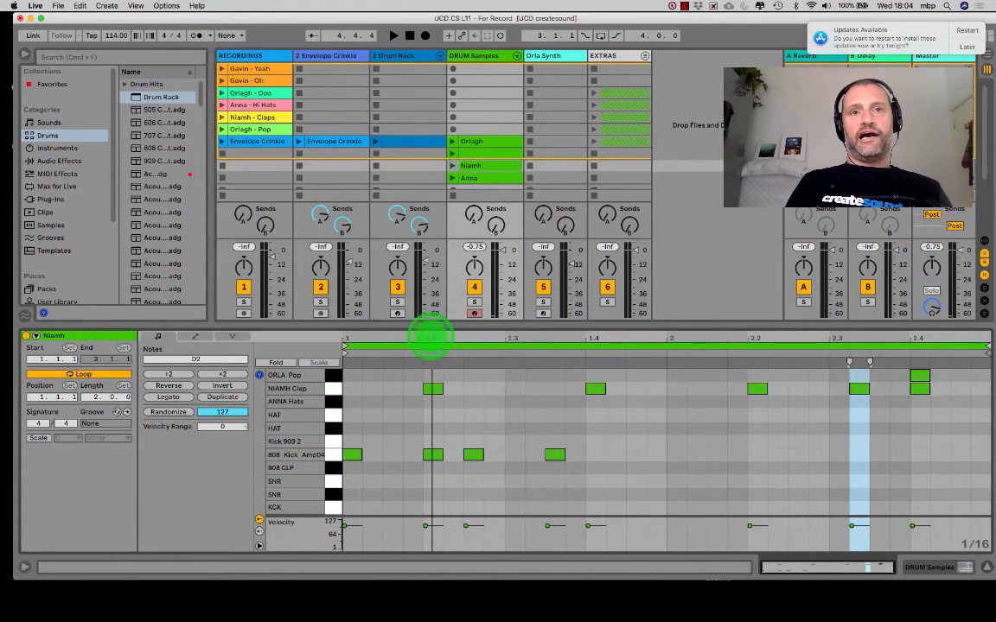
drag(432, 333, 401, 377)
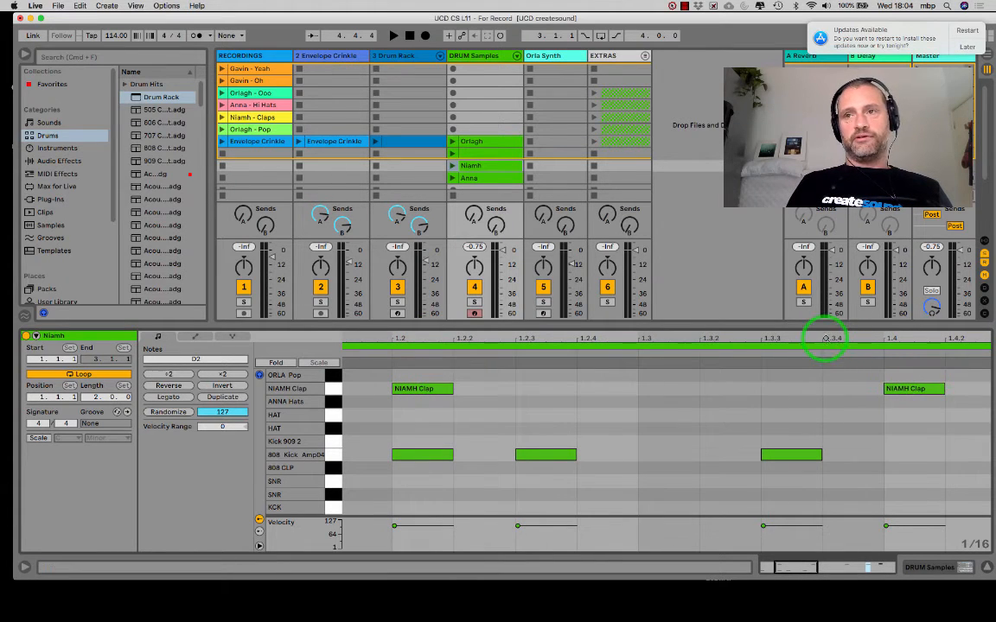
drag(827, 338, 827, 338)
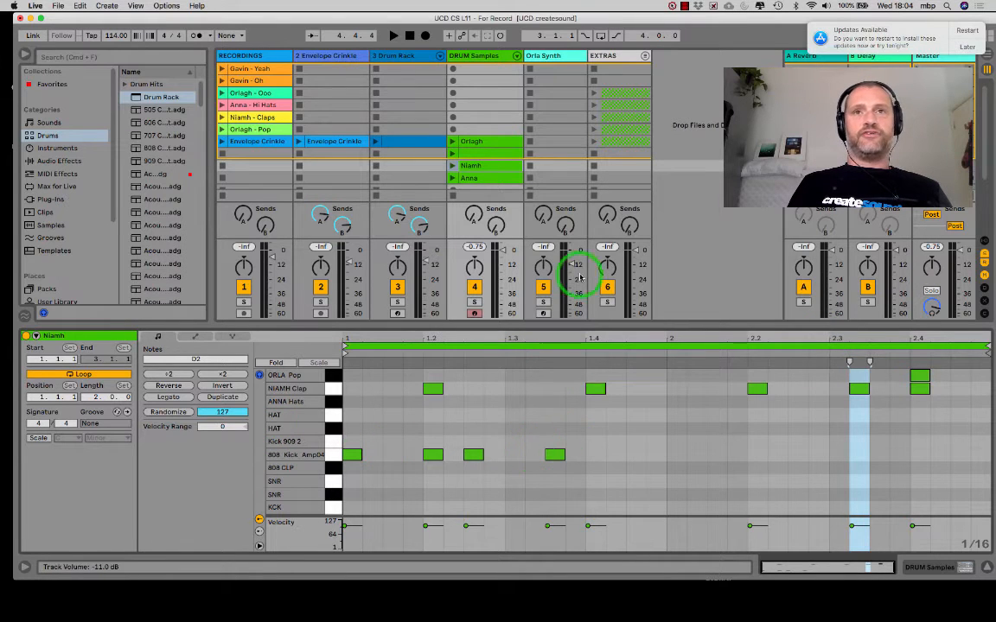
click(452, 166)
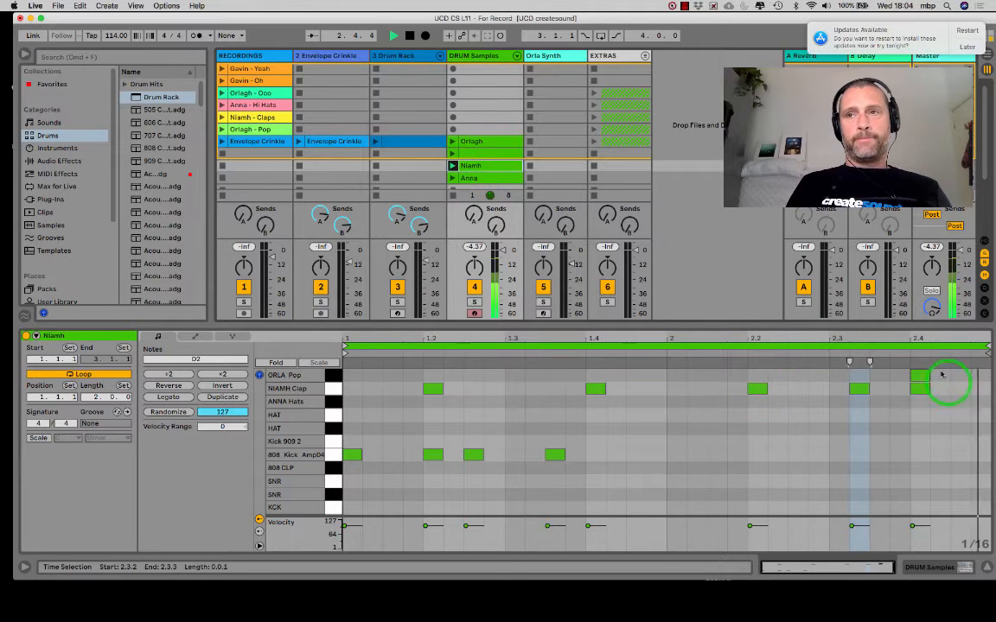
drag(925, 338, 923, 336)
- Open the DRUM Samples clip in row 10, inspect its Hats, Clap and kick notes, and play it
scroll(615, 191, down, 3)
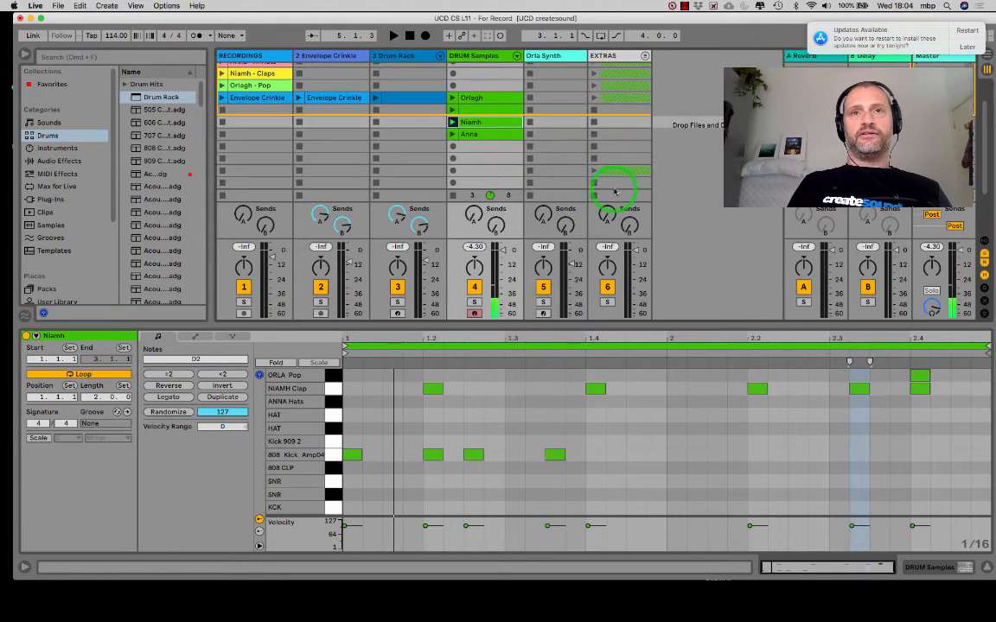
click(496, 139)
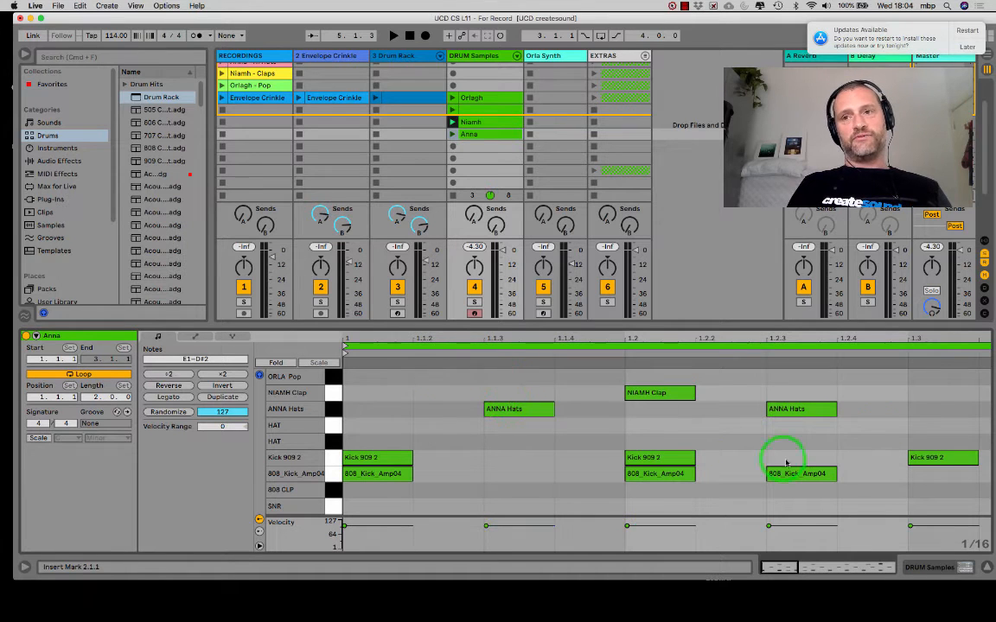
click(450, 134)
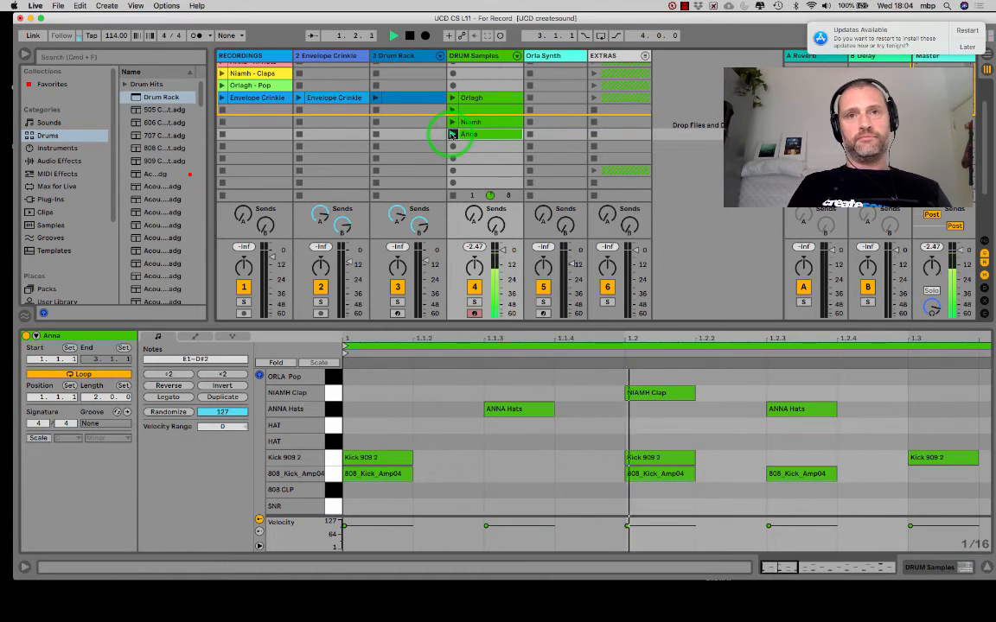
click(460, 336)
drag(457, 336, 455, 337)
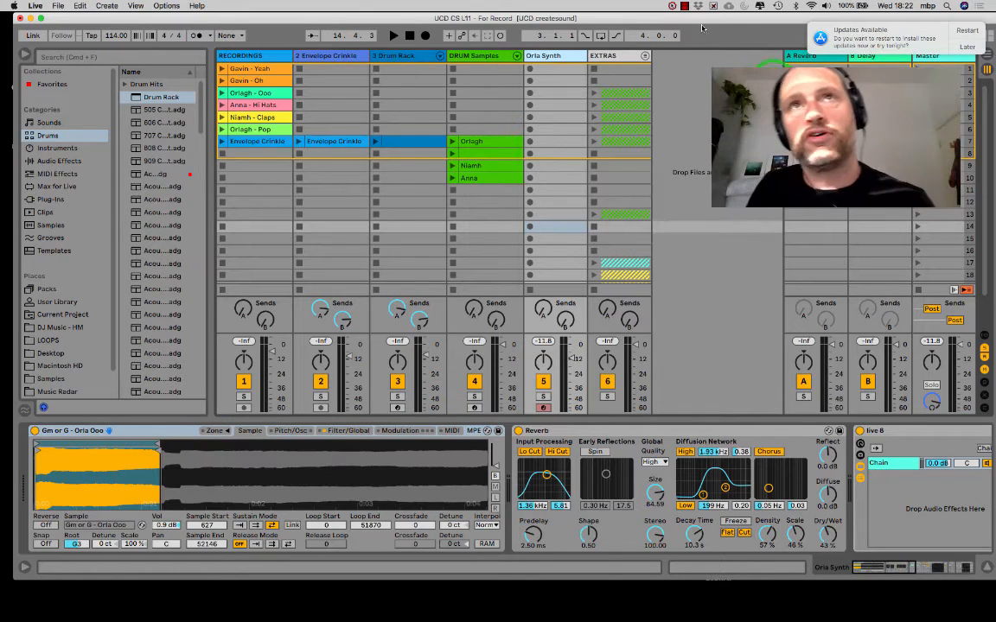
click(558, 73)
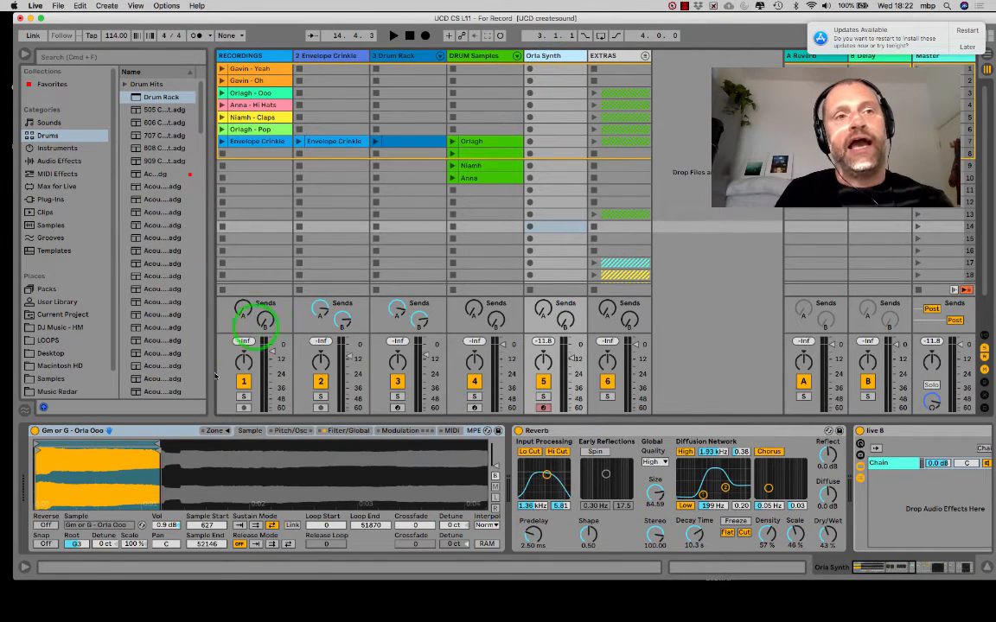
click(111, 459)
click(515, 242)
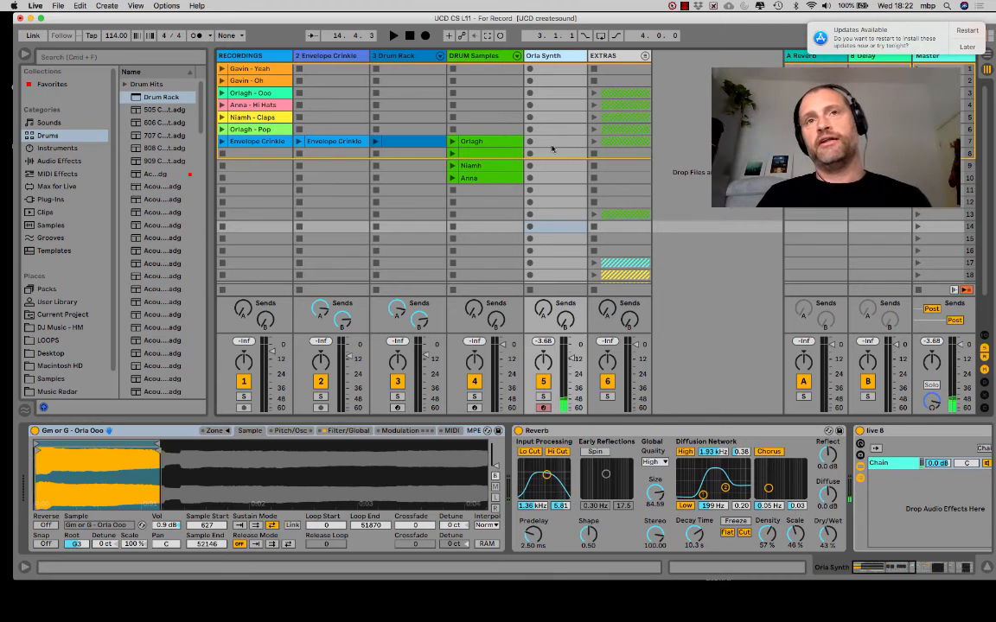
- Move the 9-Gm or G clip on the track 5 synth up from row 20 to row 10
scroll(554, 224, down, 3)
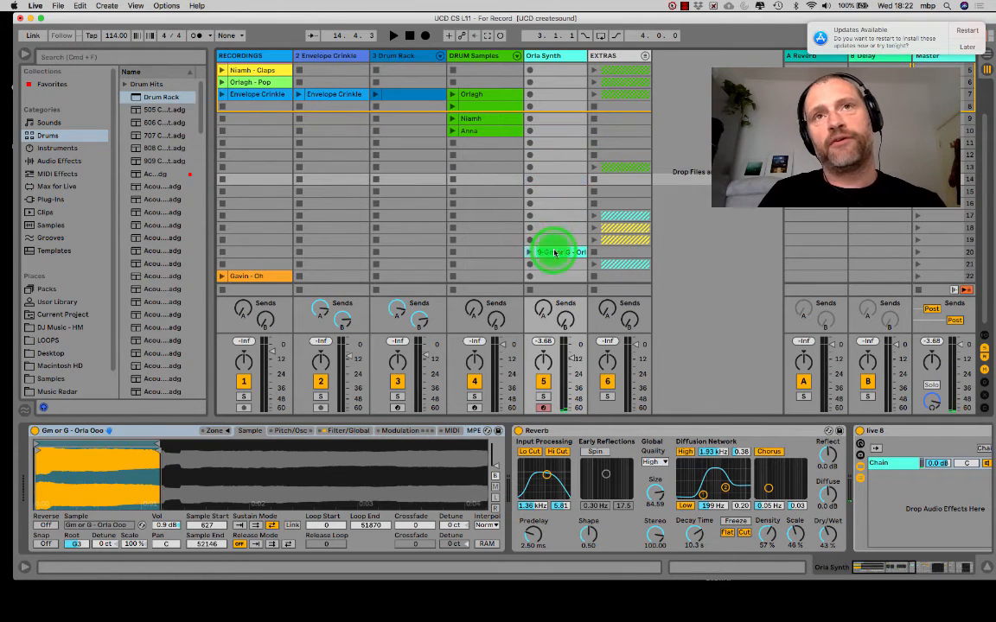
drag(554, 251, 553, 143)
scroll(548, 205, up, 3)
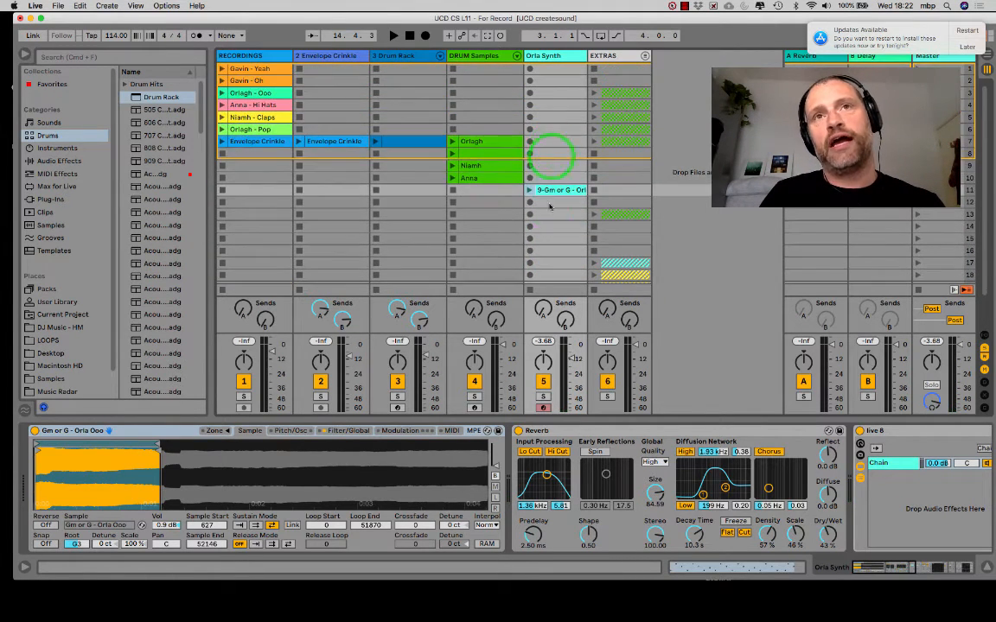
click(554, 194)
drag(554, 189, 534, 180)
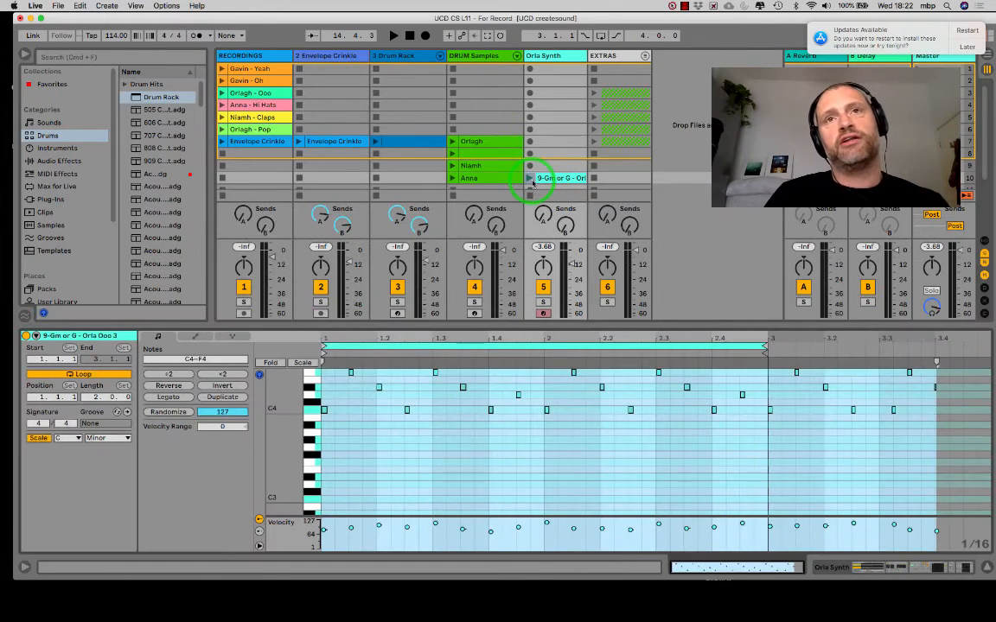
- Play the row 10 clip on the track 5 synth to hear its melody, and stop playback
click(531, 179)
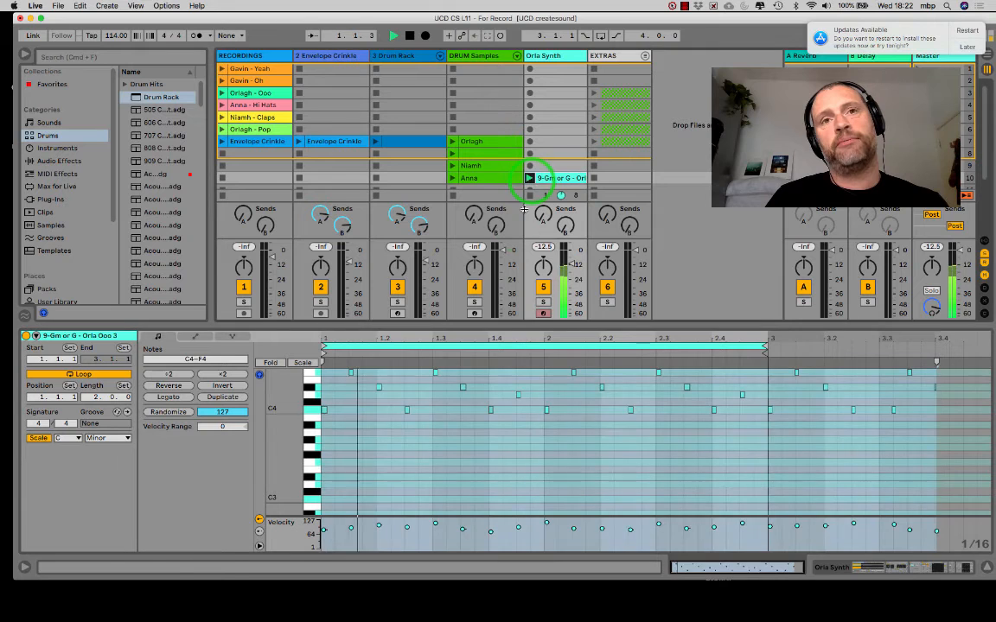
scroll(567, 192, down, 4)
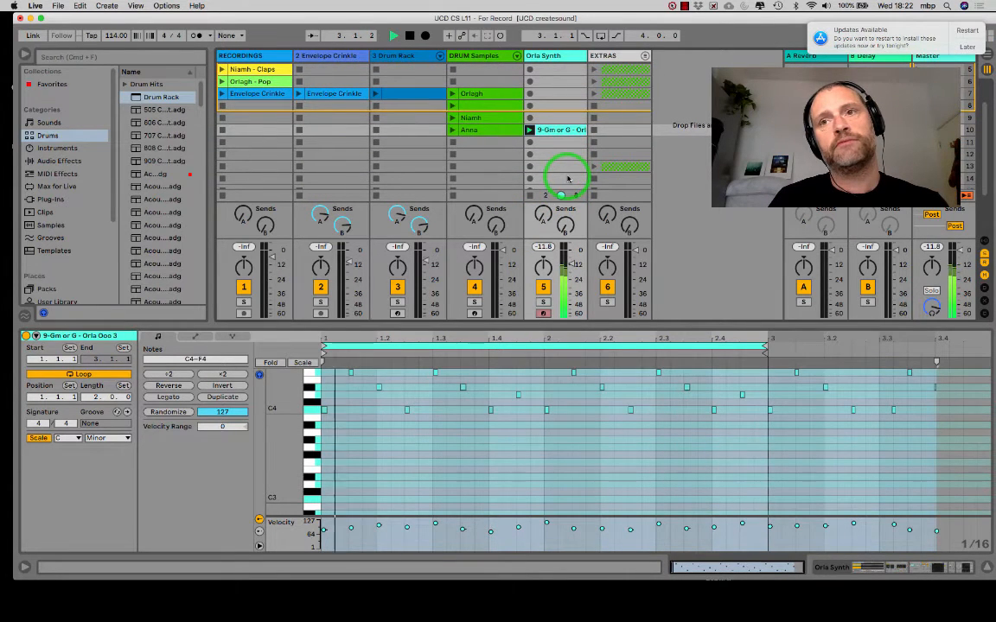
key(space)
scroll(561, 169, up, 3)
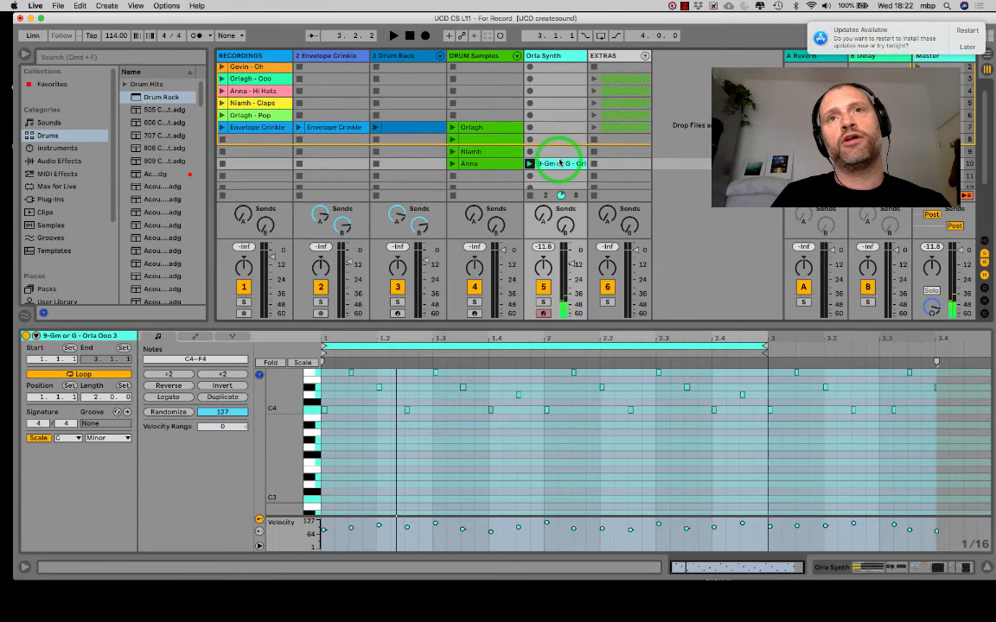
scroll(560, 162, up, 1)
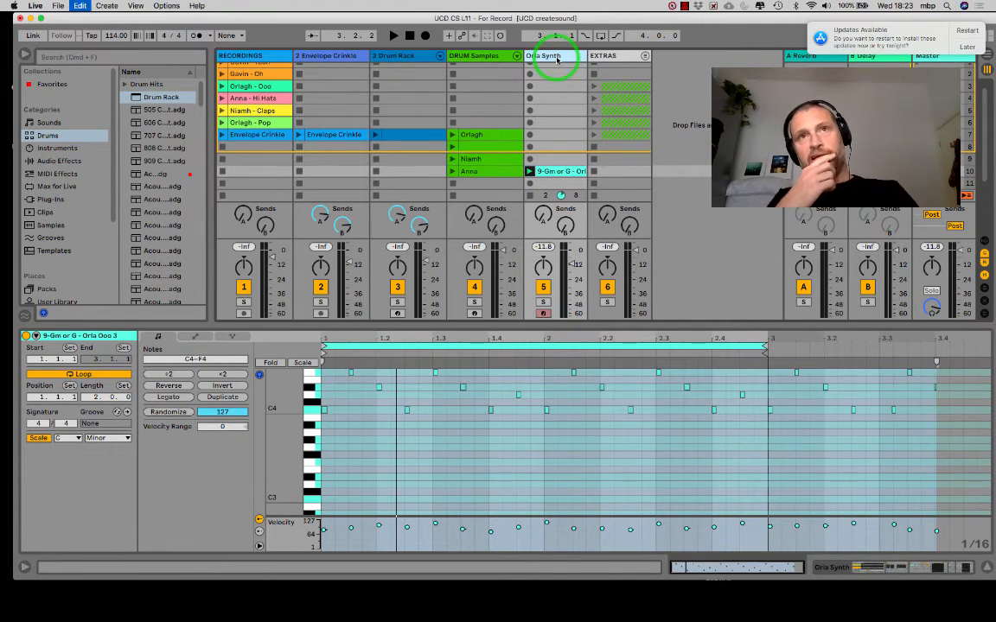
- Duplicate the track 5 synth and add an Arpeggiator MIDI effect to the copy
key(super+d)
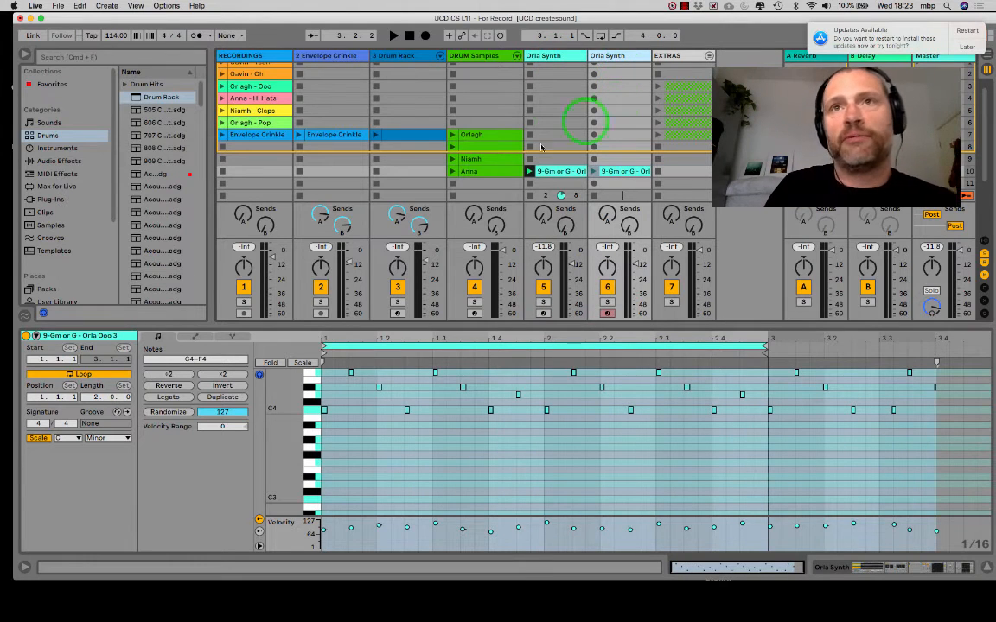
click(625, 171)
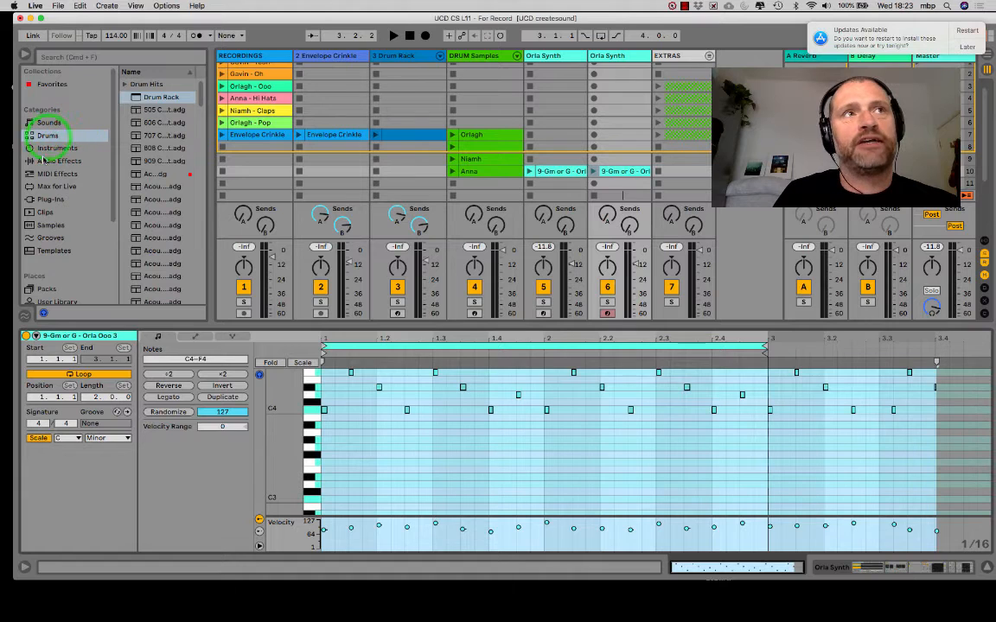
click(57, 174)
drag(155, 84, 627, 128)
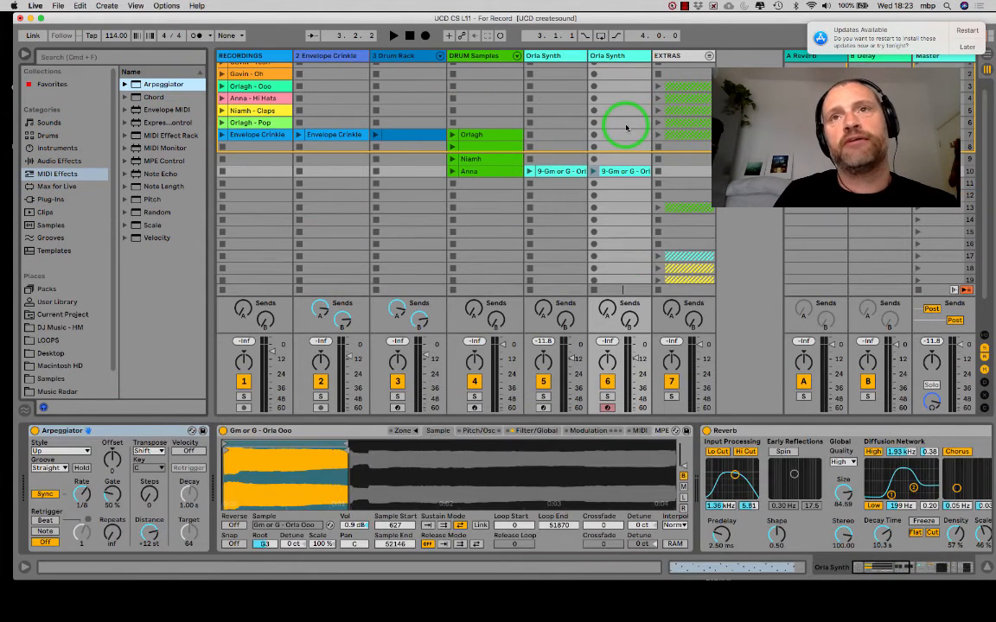
- Lengthen all notes in the duplicated synth track's row 10 clip to about one beat each and play the arpeggiated result
double_click(623, 172)
click(423, 466)
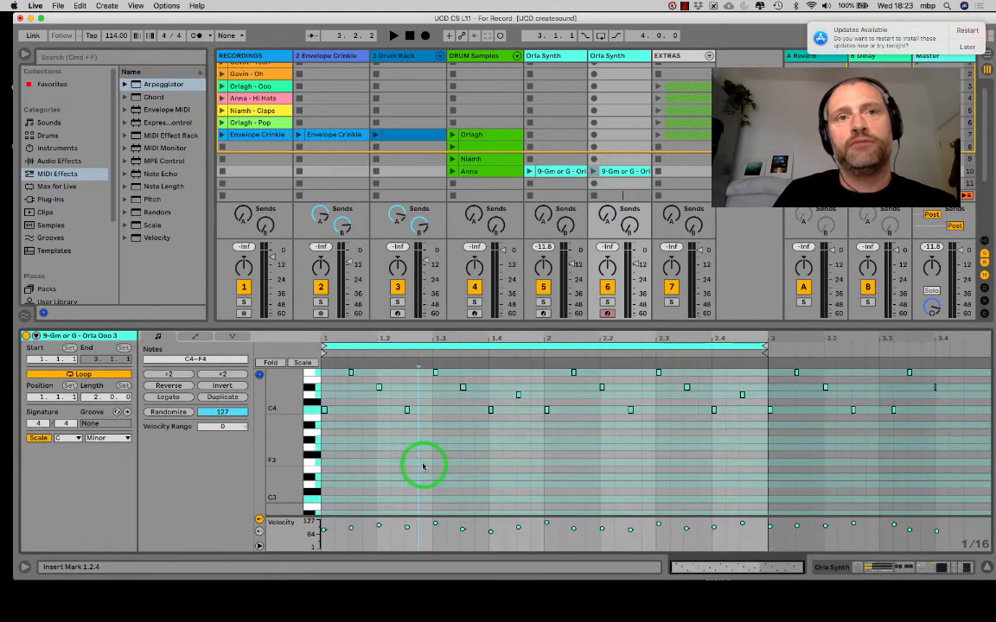
click(364, 447)
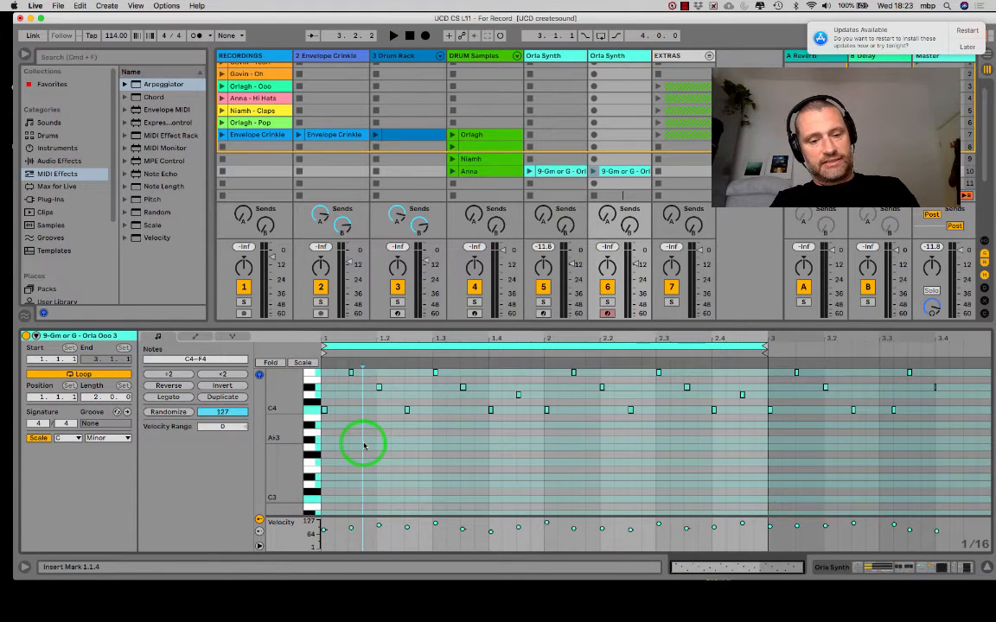
key(super+a)
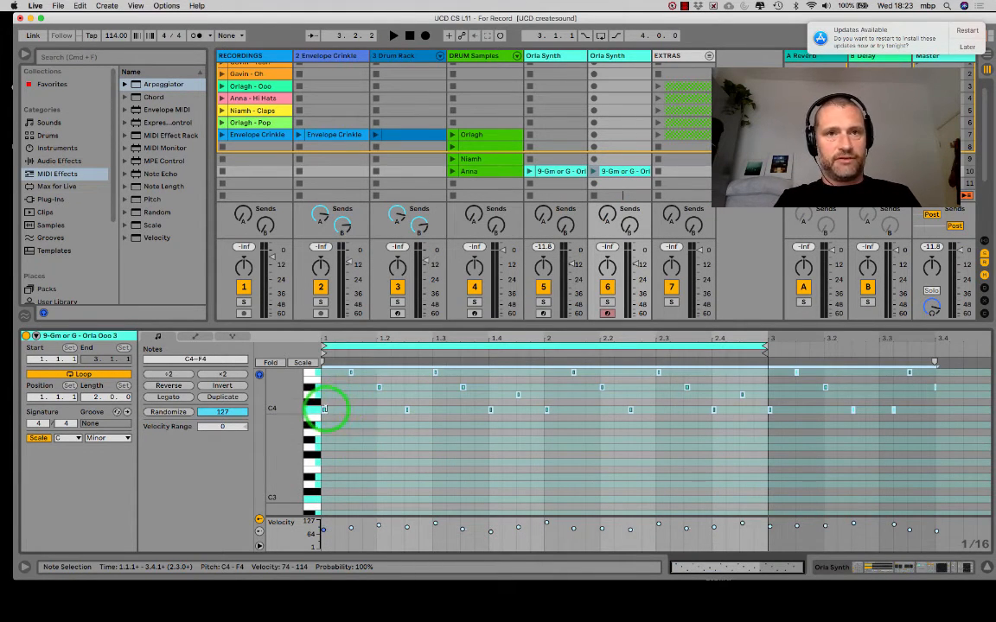
drag(324, 408, 375, 409)
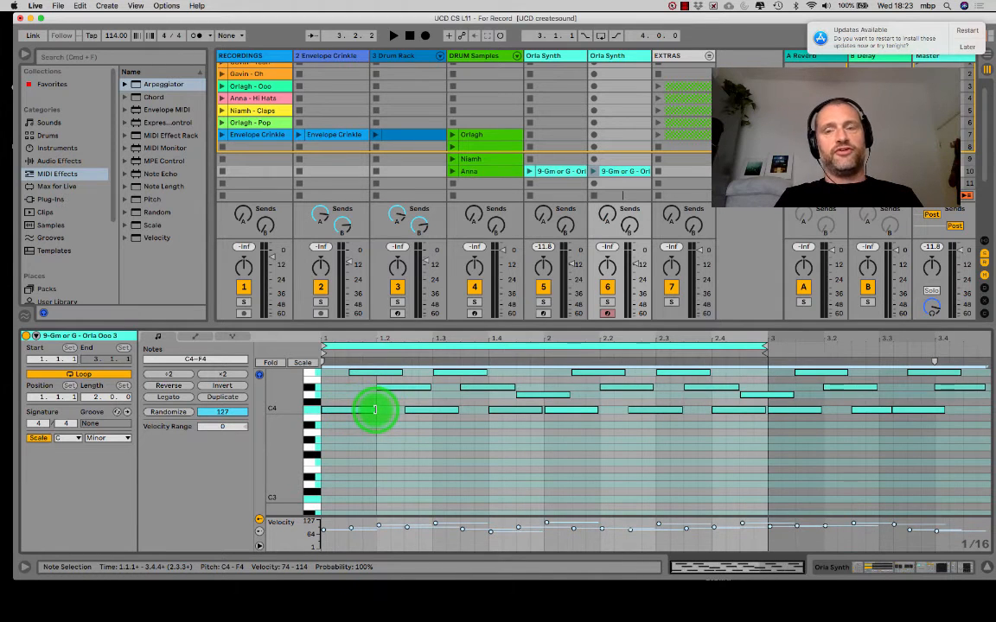
click(593, 171)
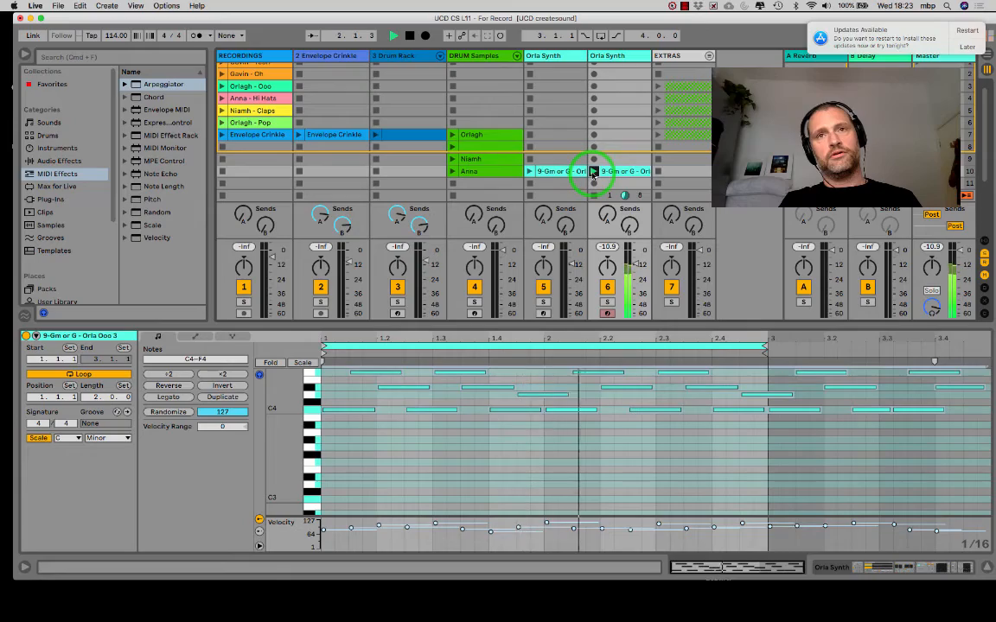
key(space)
- Show the duplicated synth track's devices and try adjusting the Arpeggiator's Gate, Rate and Steps
key(shift+Tab)
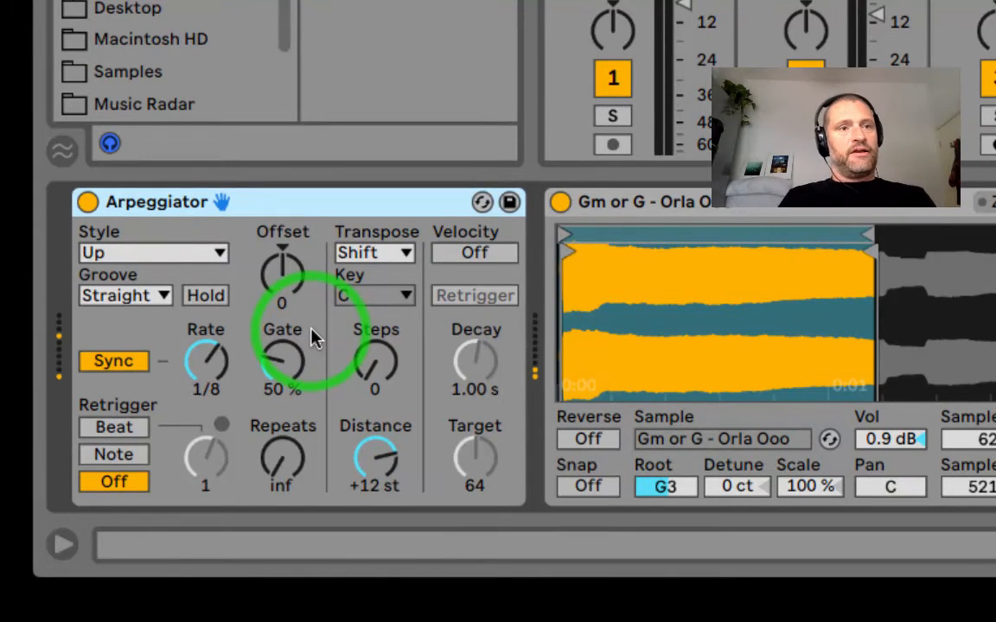
mouse_move(280, 355)
mouse_down()
mouse_move(281, 337)
mouse_move(281, 363)
mouse_up()
drag(206, 360, 207, 360)
drag(374, 362, 367, 364)
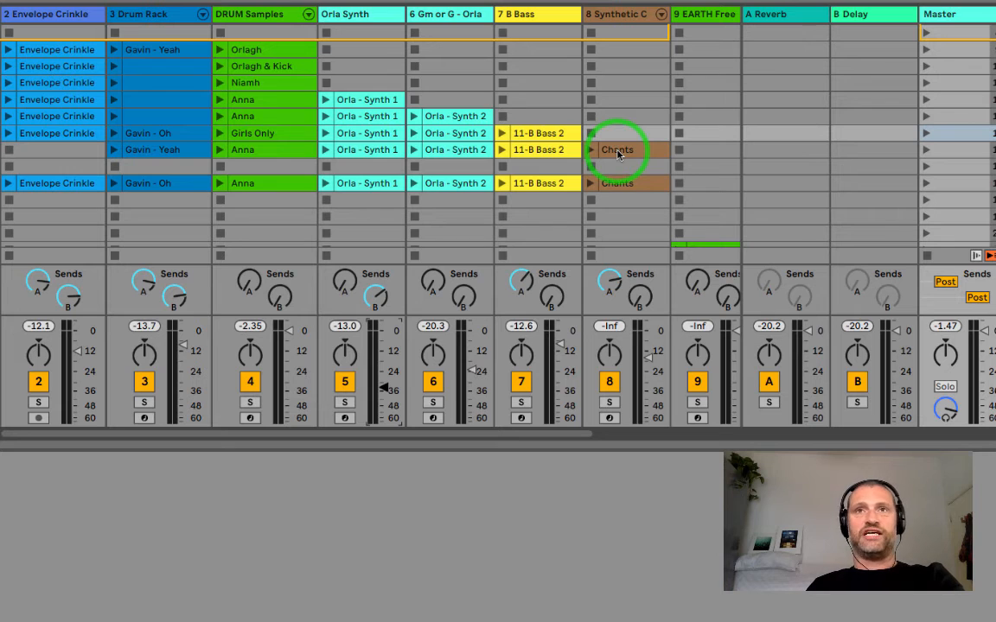
- Launch the first three populated scenes in order, playing Envelope Crinkle, Drum Rack and DRUM Samples clips together
click(929, 51)
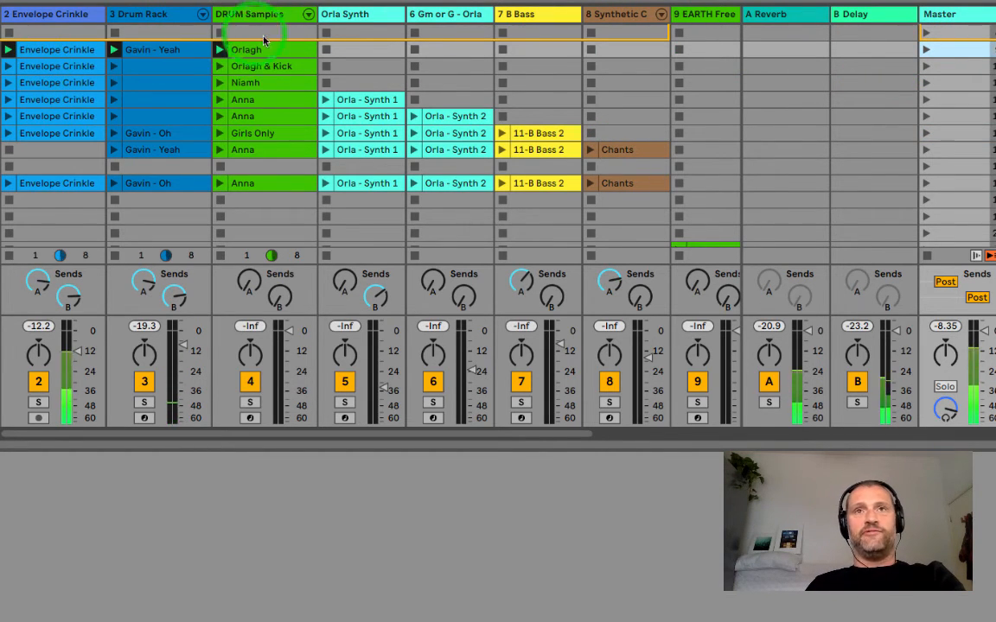
click(924, 66)
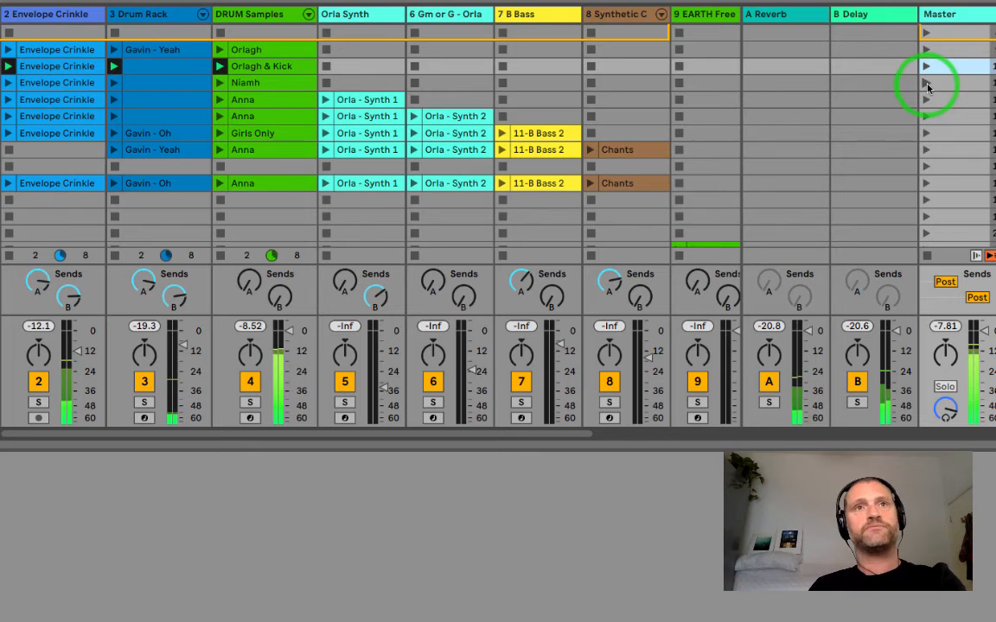
click(926, 83)
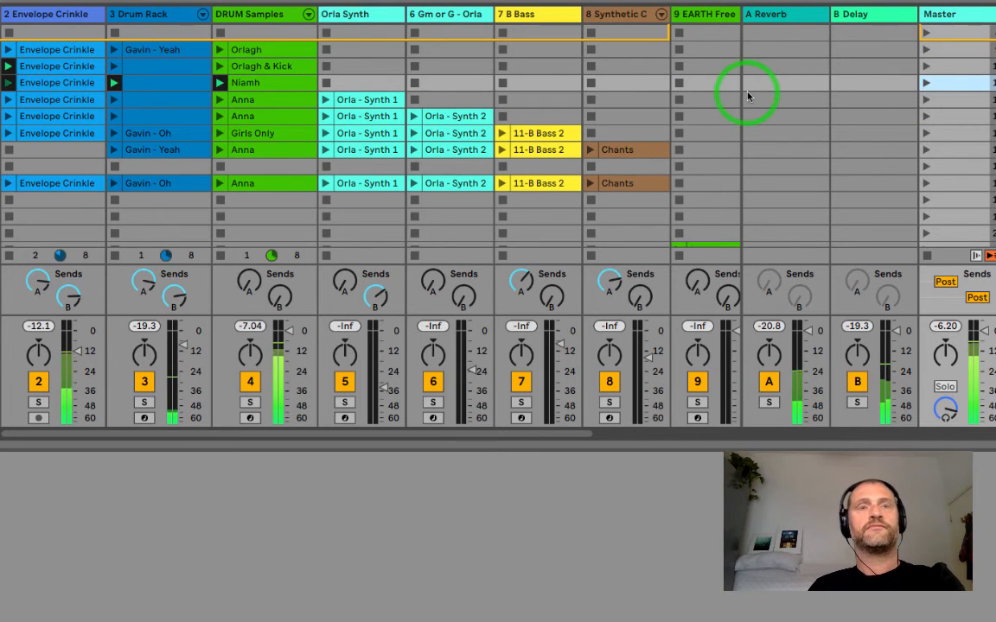
- Launch the first scene containing a Synth 1 clip and raise track 5's volume to about -12 dB
click(926, 101)
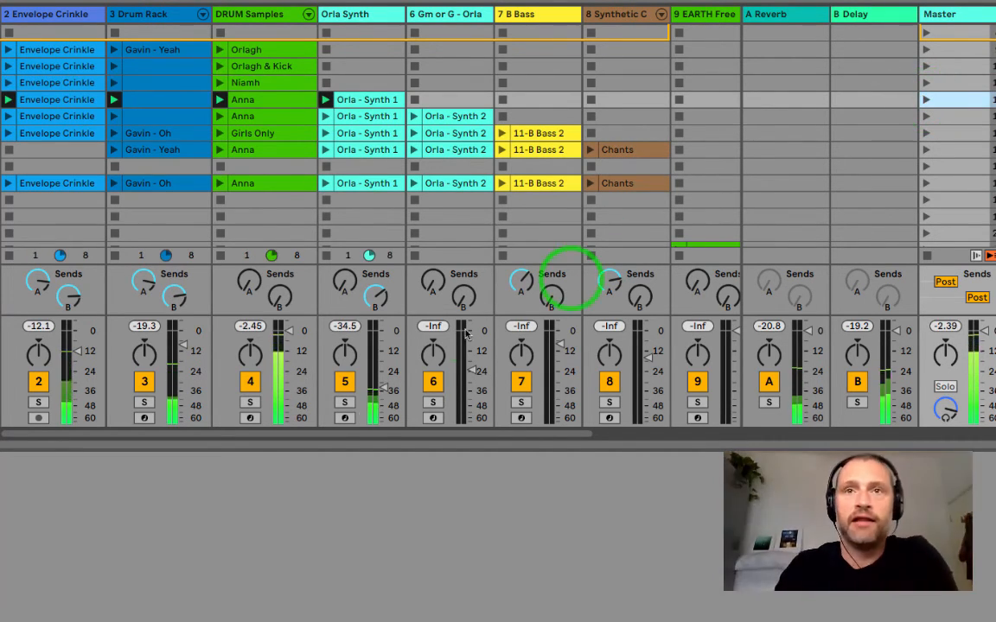
drag(385, 388, 378, 386)
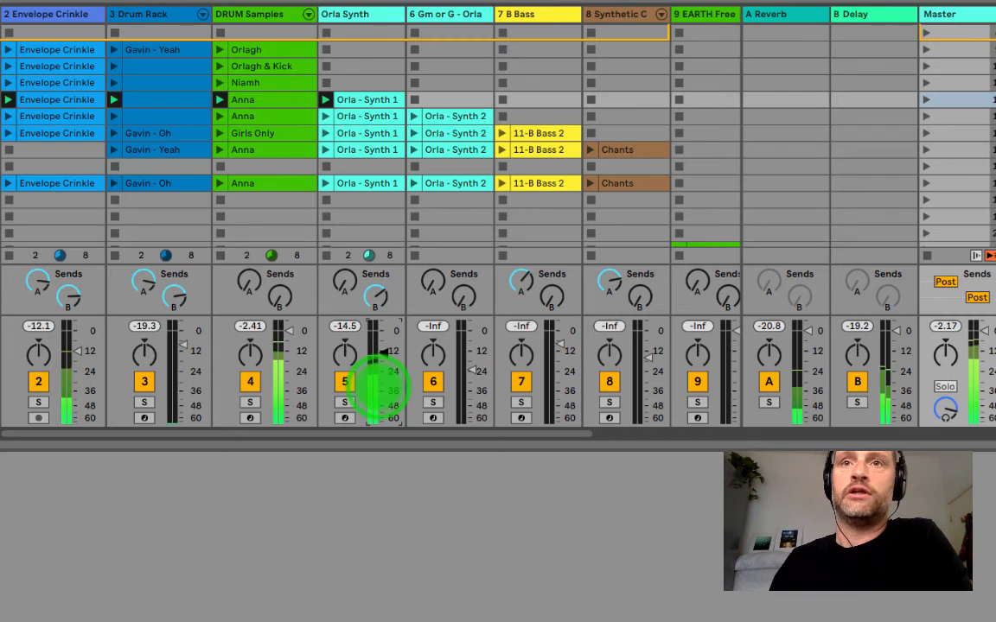
drag(377, 385, 377, 381)
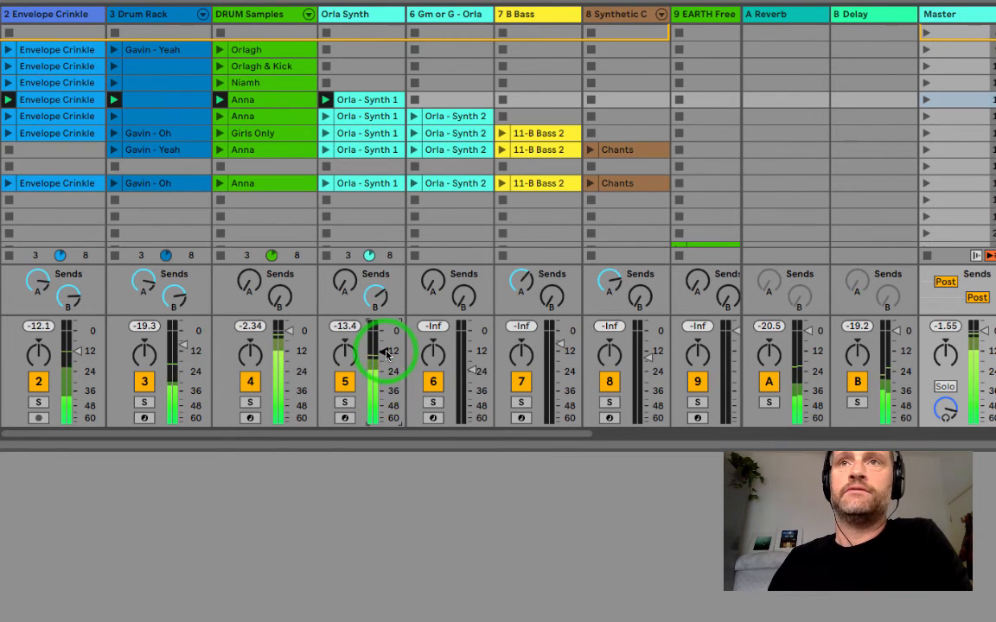
- Launch the next three scenes in order, bringing in the Synth 2, 11-B Bass 2 and Chants clips
click(926, 117)
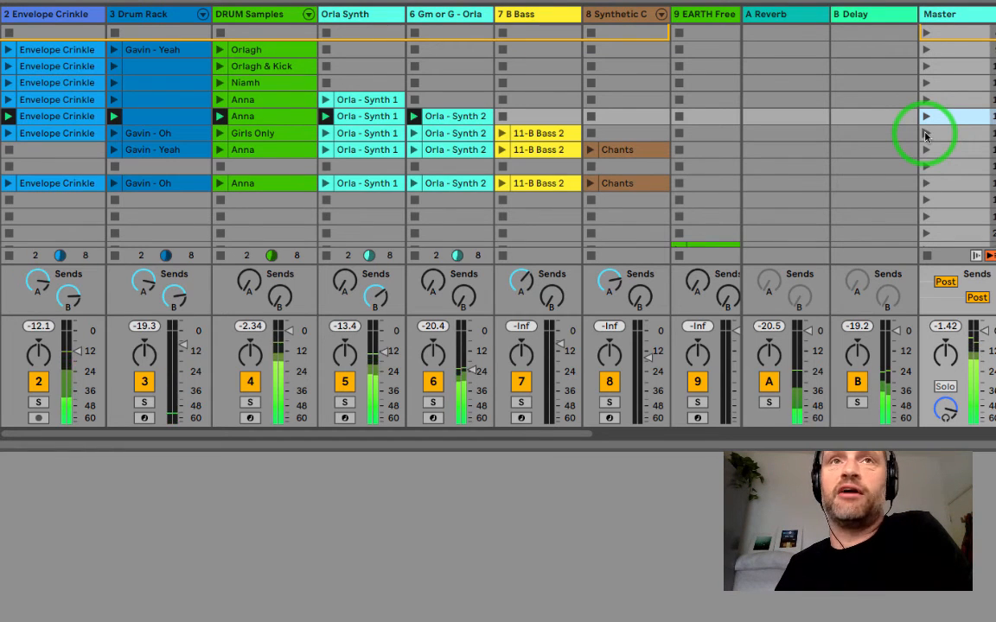
click(925, 134)
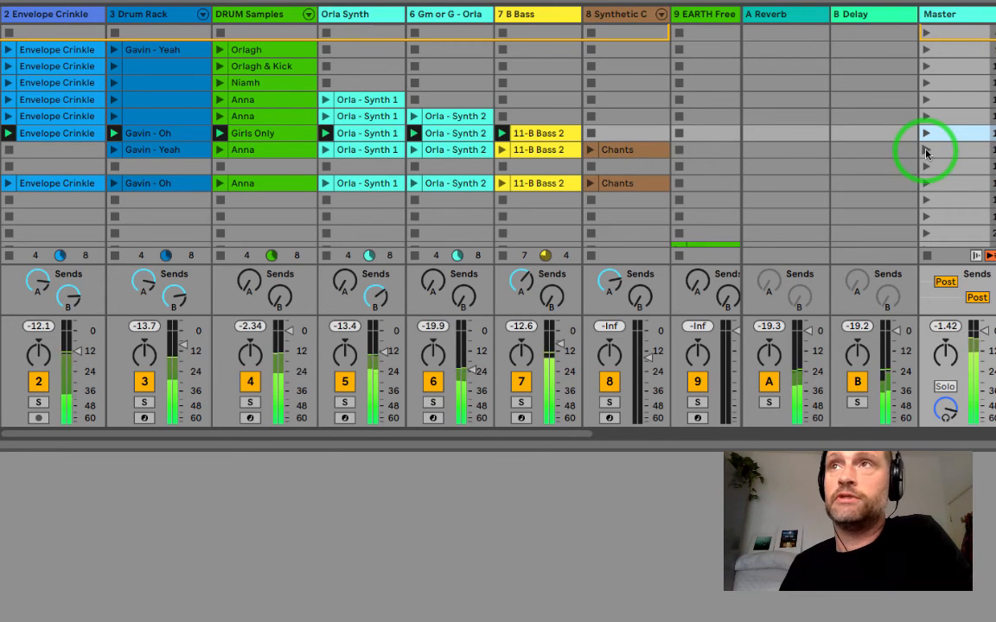
click(926, 152)
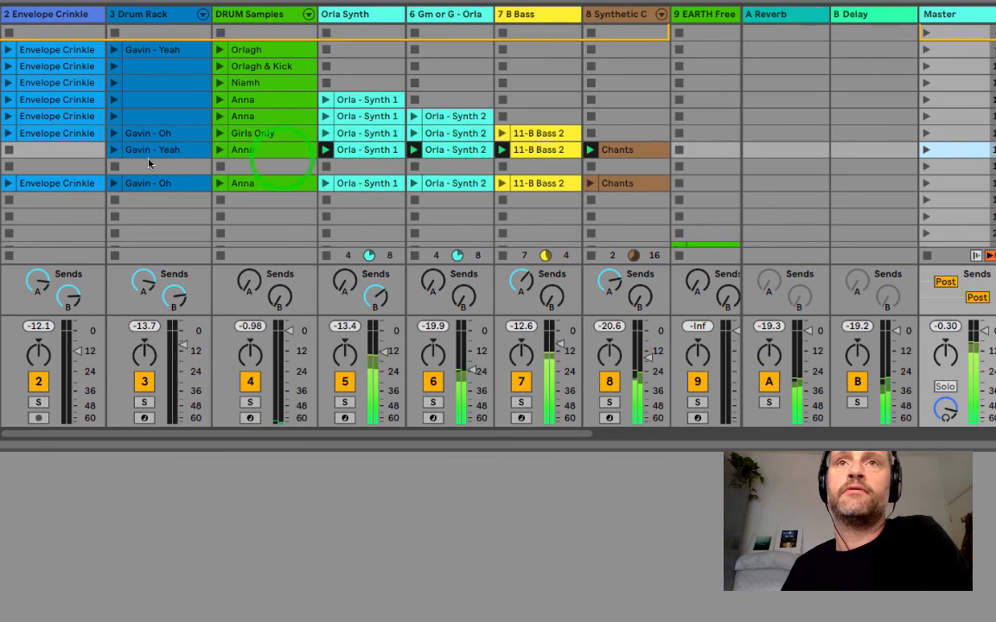
- Bring back the last Envelope Crinkle clip, and launch its whole scene with drums, synths, bass and Chants
click(11, 184)
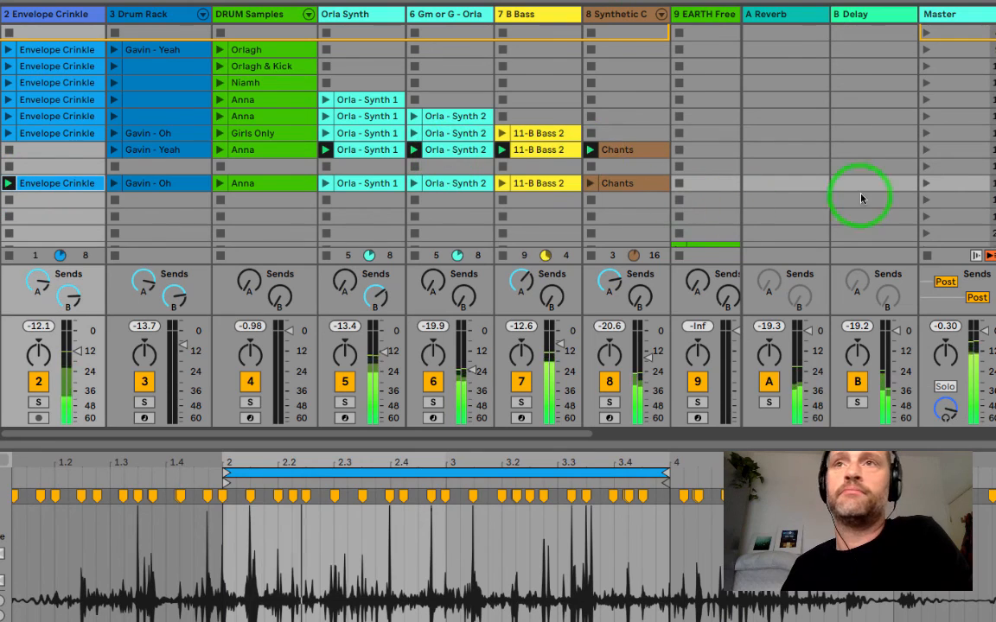
click(927, 184)
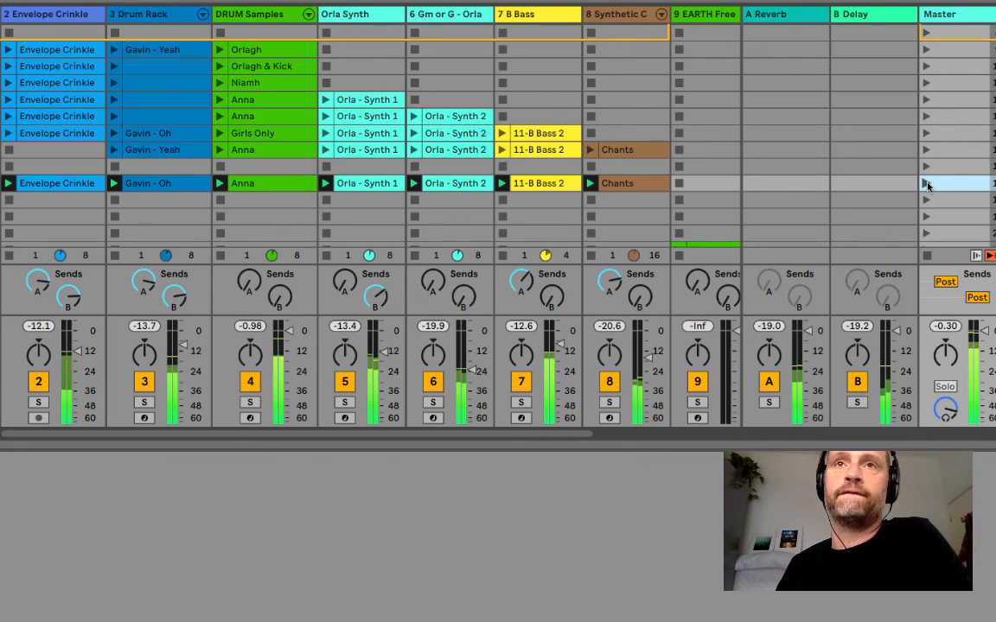
click(714, 183)
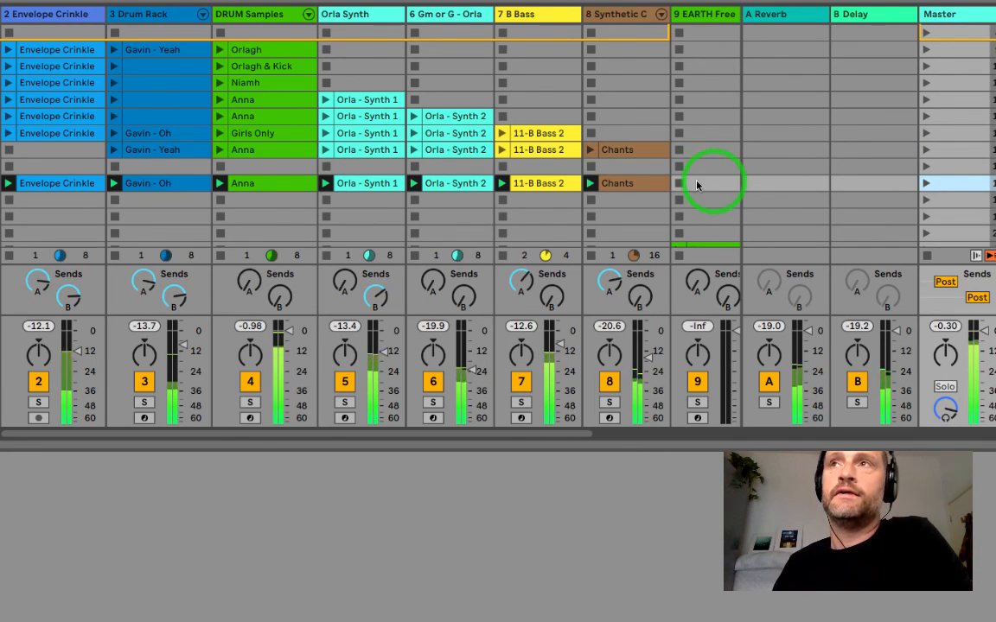